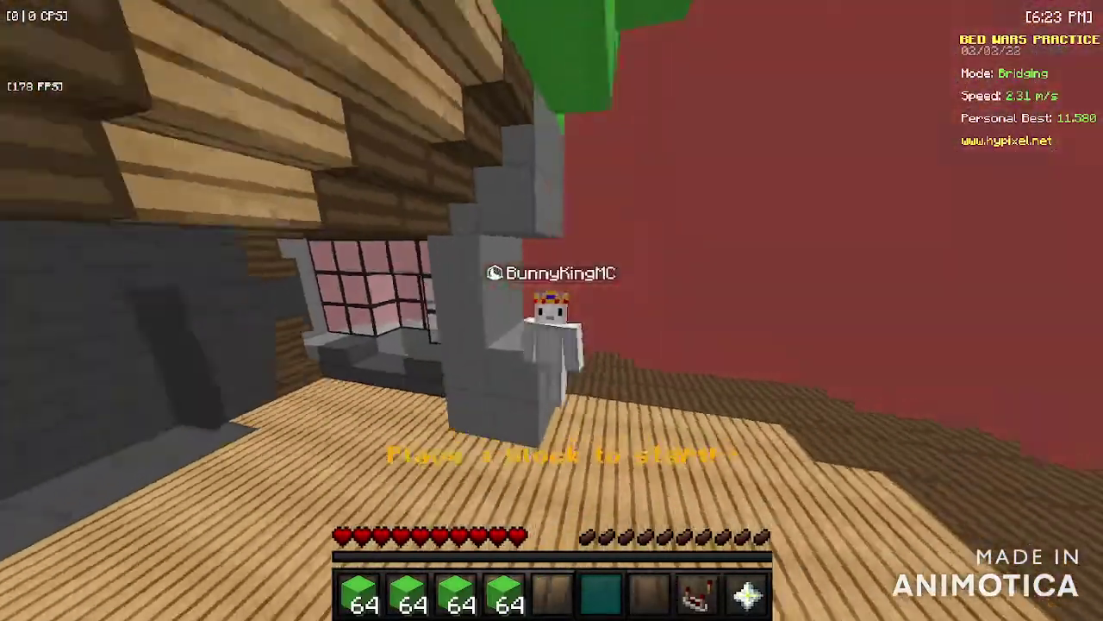
right_click(552, 311)
right_click(551, 311)
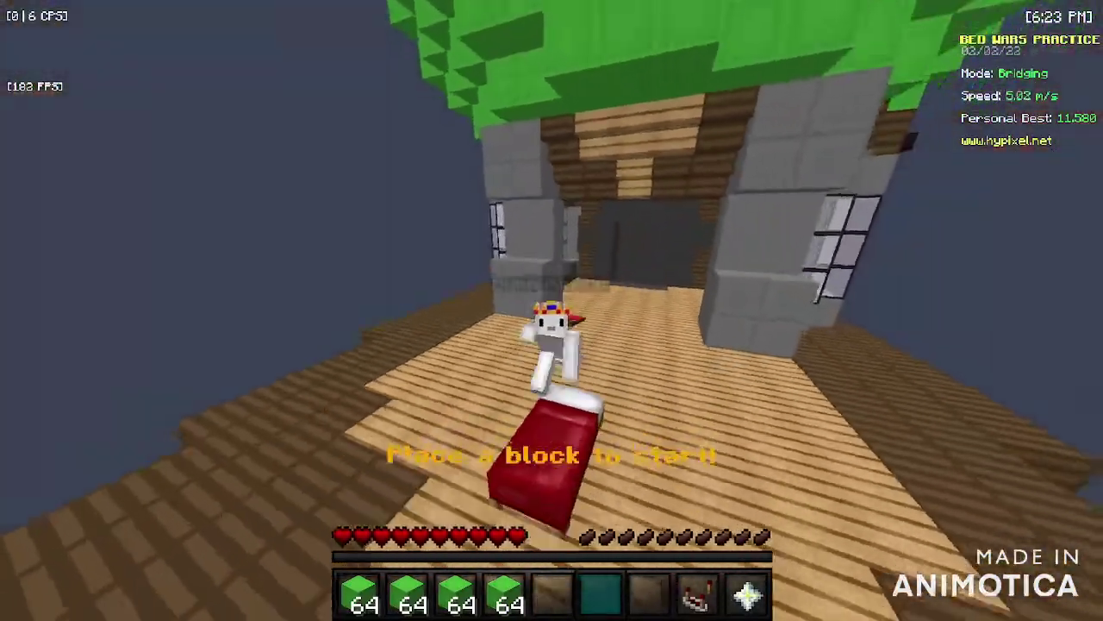
left_click(551, 310)
key("w")
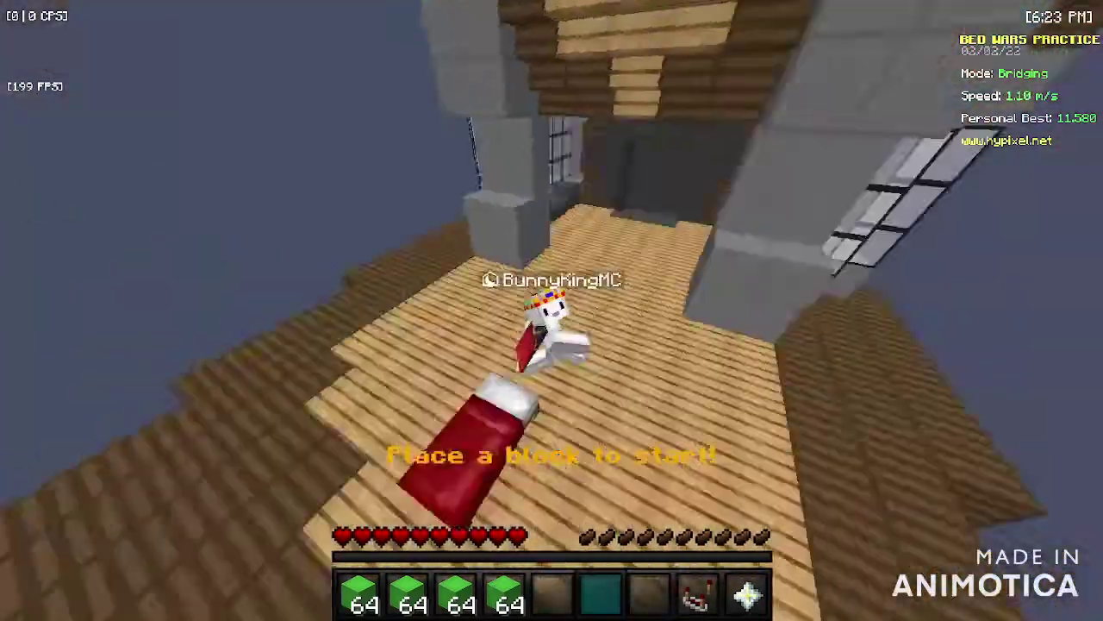
key("w")
key("shift")
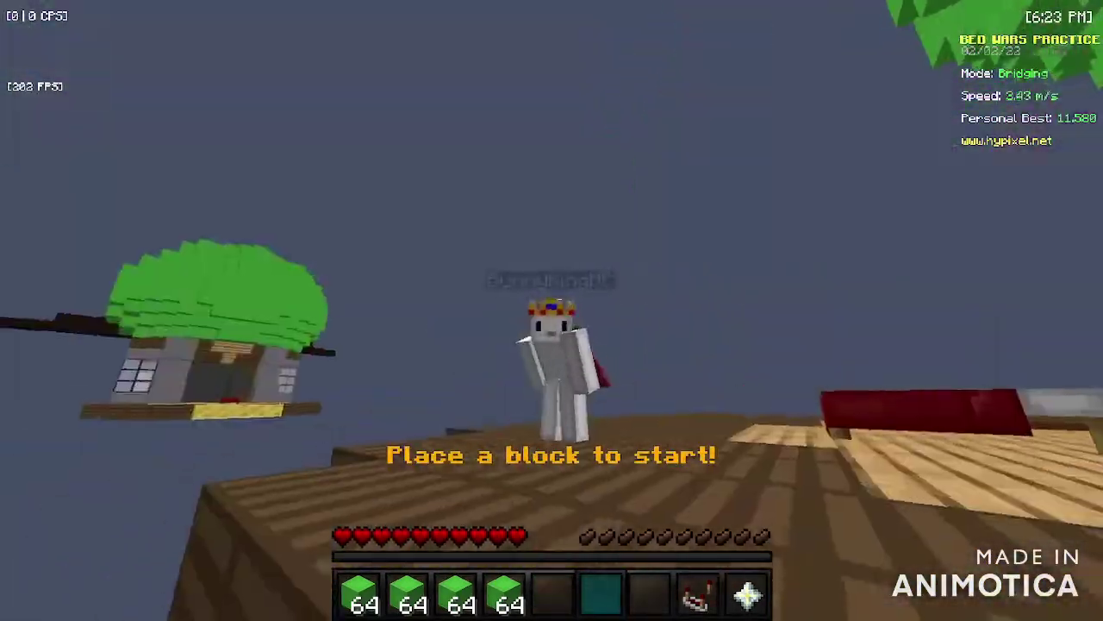
key("w")
left_click(552, 310)
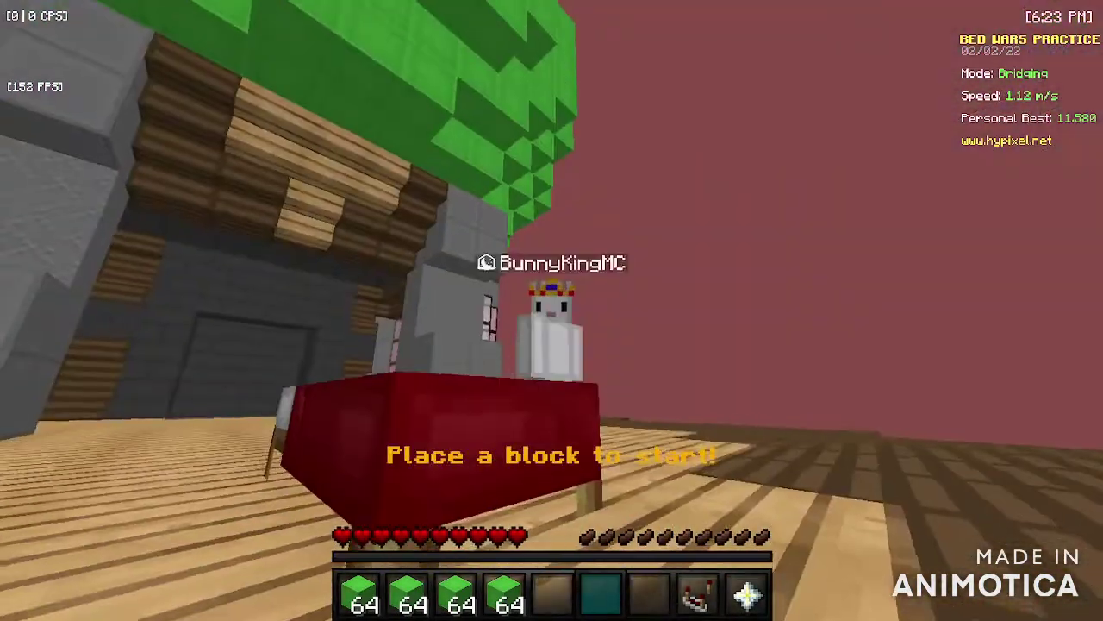
key("w")
key("shift")
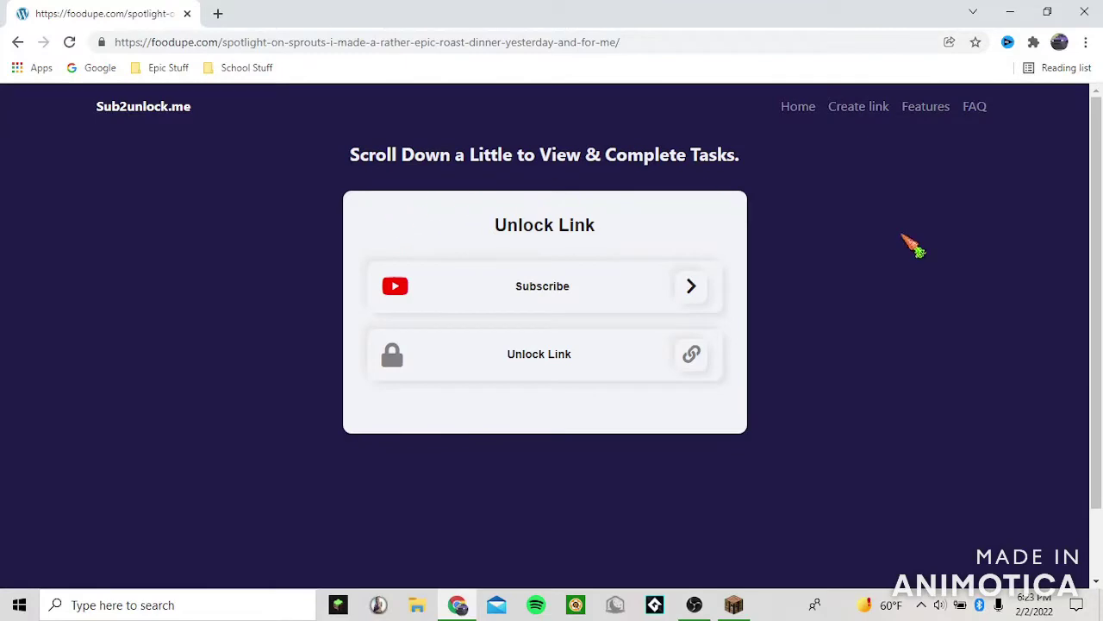
- Complete the unlock page's Subscribe task and check the contents of the downloaded orangeandpurple lc logo archive
left_click(702, 292)
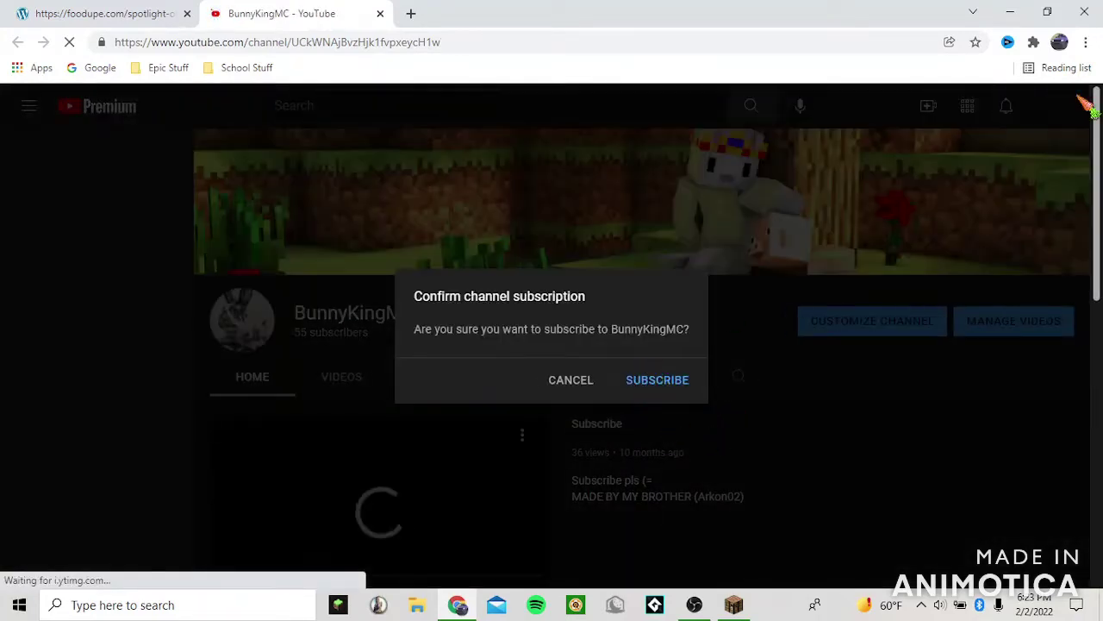
left_click(380, 13)
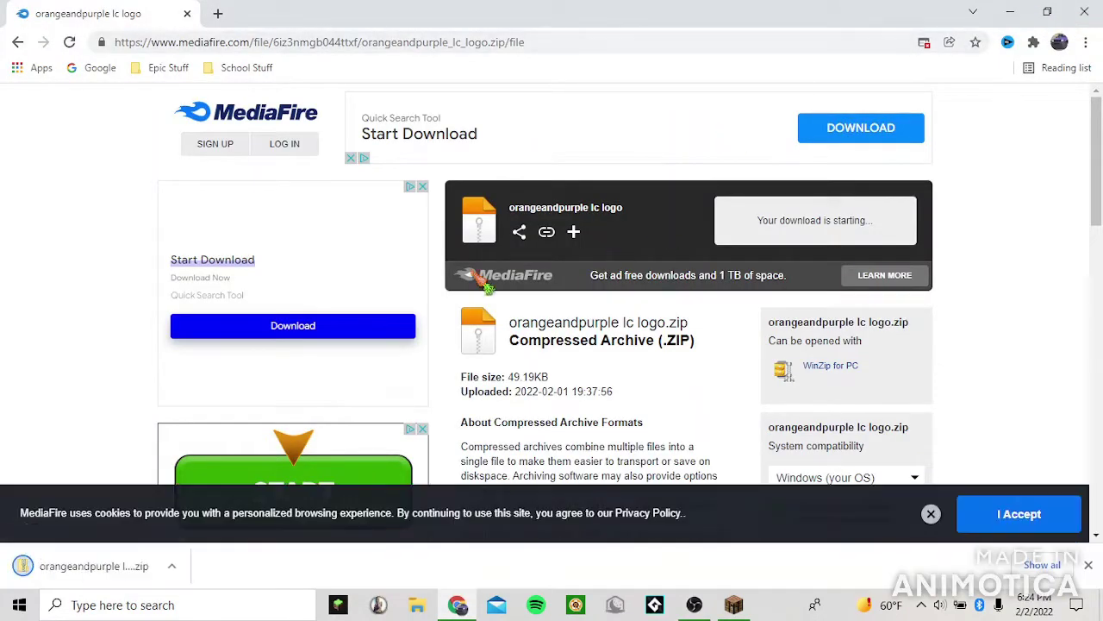
left_click(155, 565)
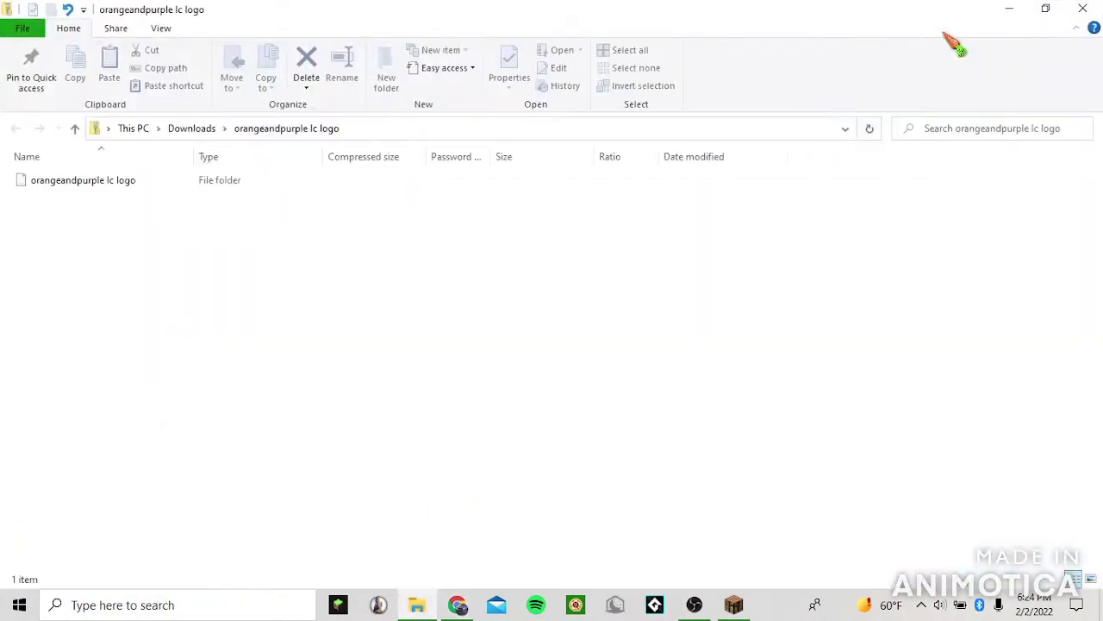
left_click(1090, 12)
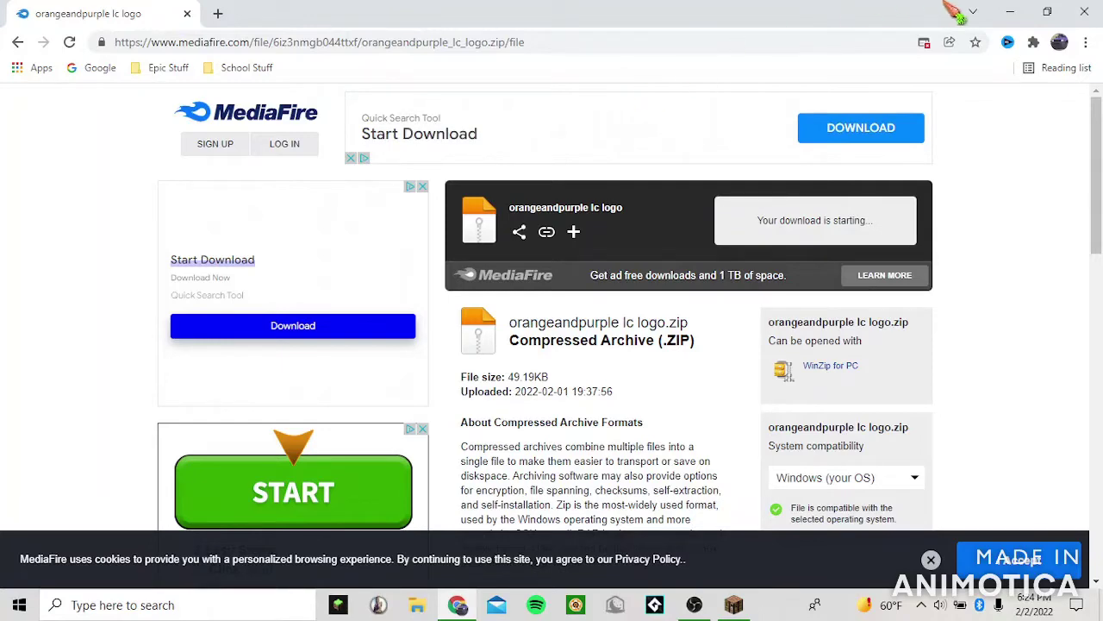
- Switch to File Explorer and open the Downloads folder
left_click(418, 605)
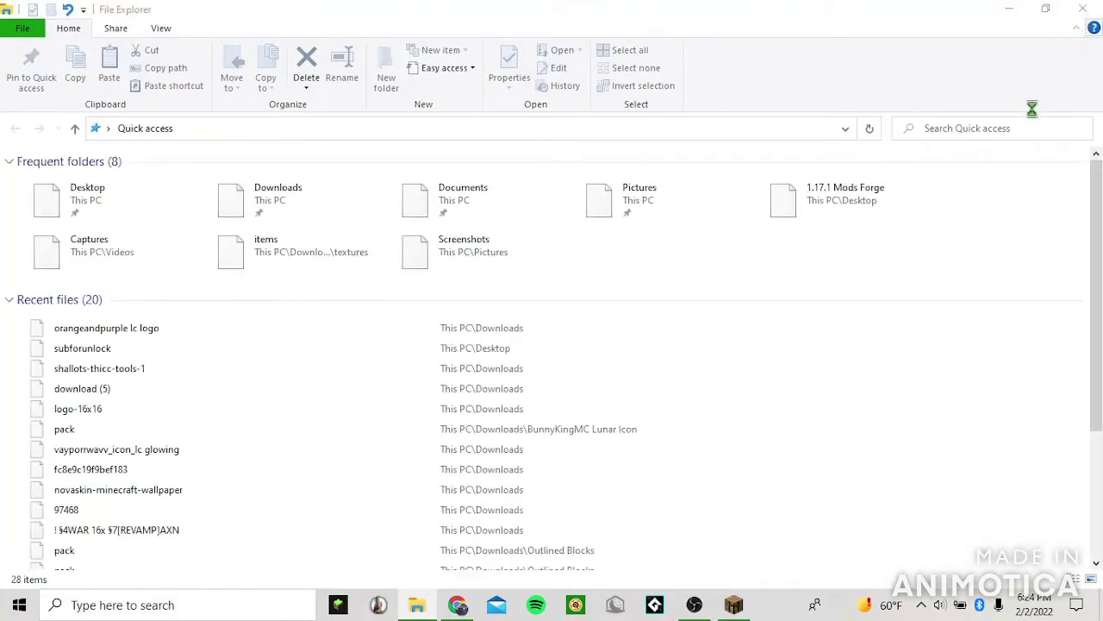
left_click(457, 605)
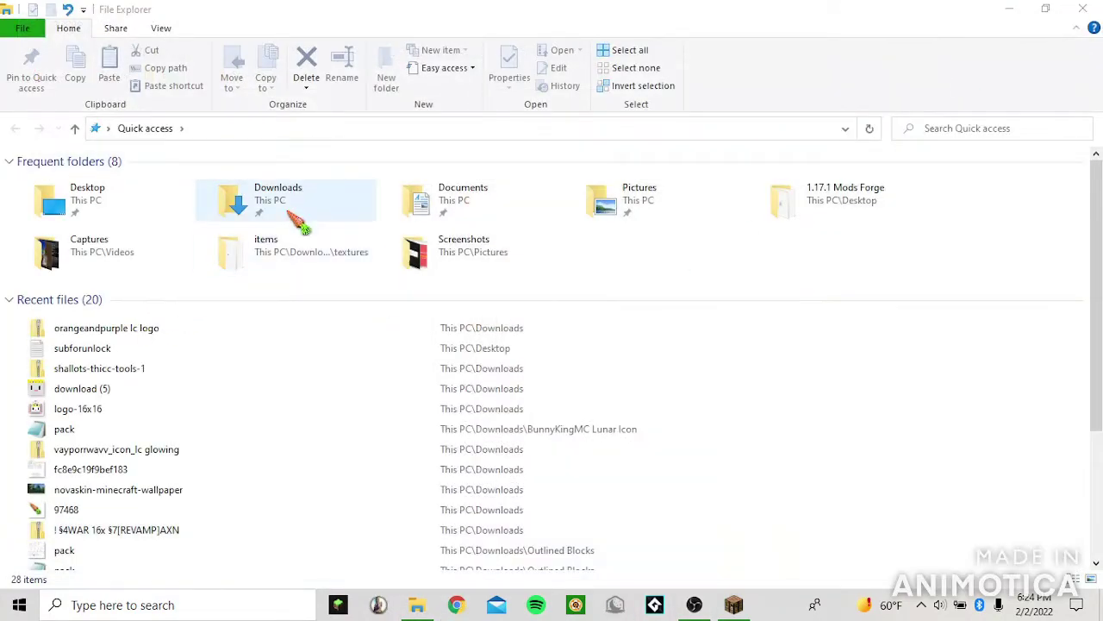
double_click(297, 222)
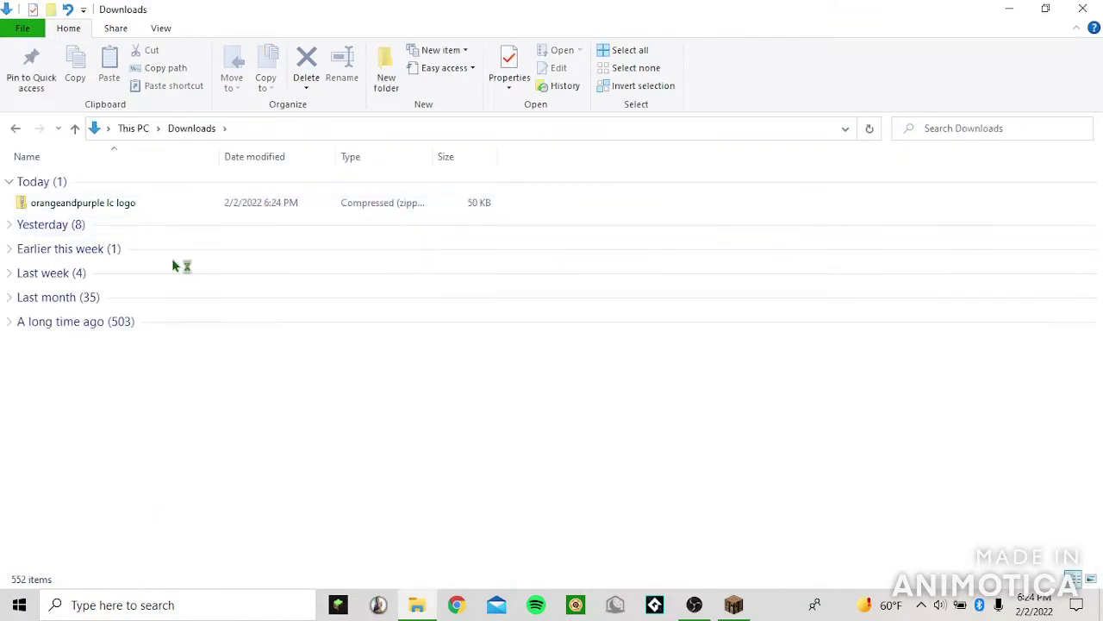
- Extract the orangeandpurple lc logo archive in Downloads, replacing the files that already exist in the destination
left_click(62, 205)
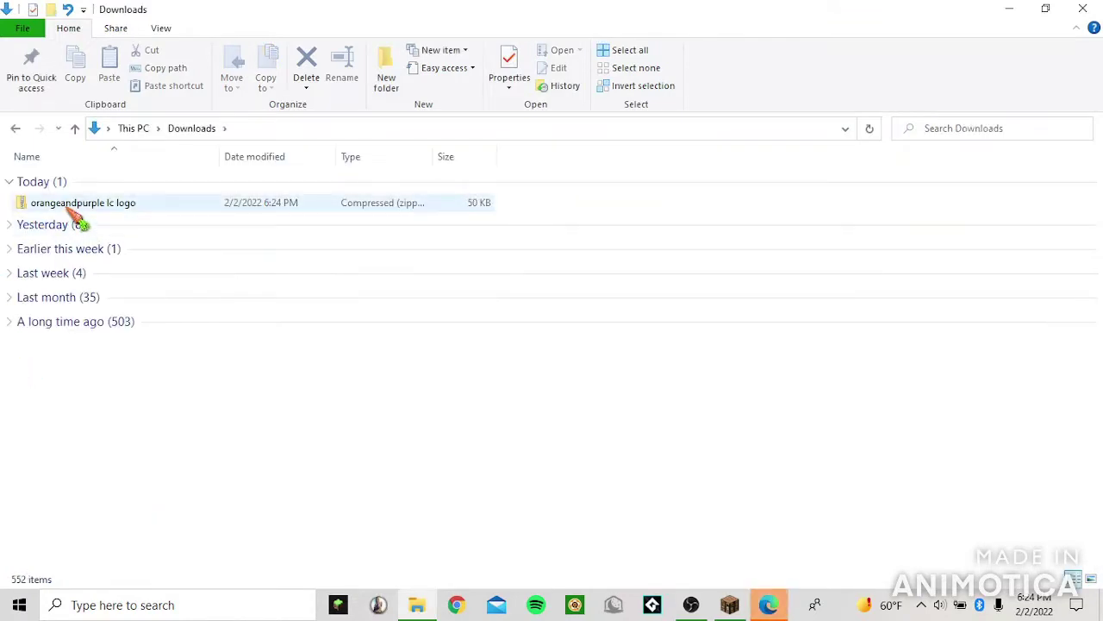
left_click(63, 205)
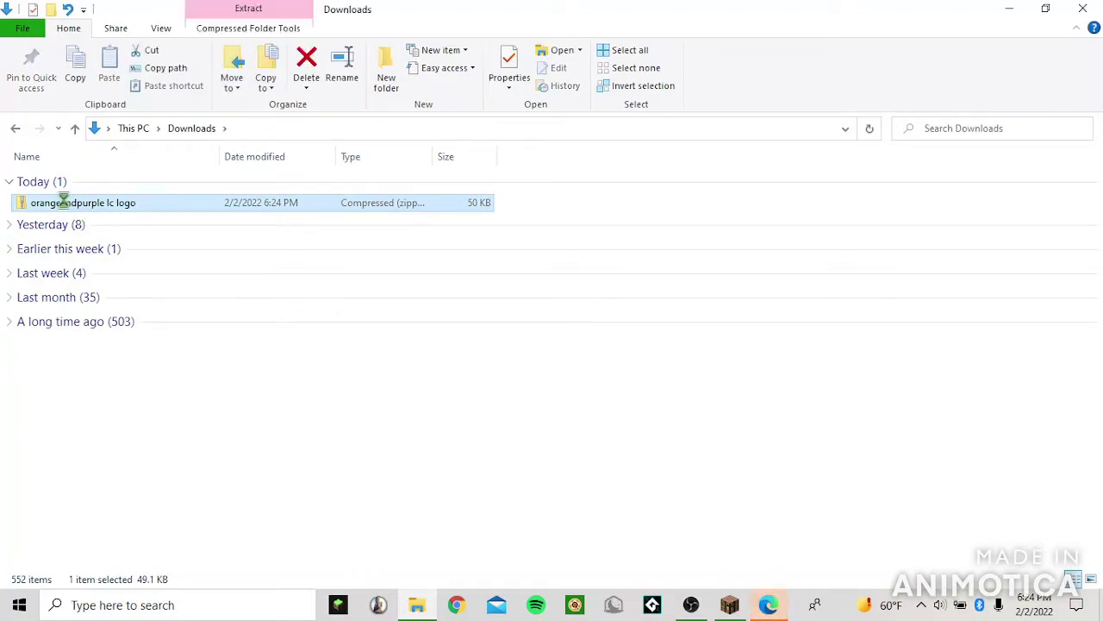
right_click(64, 207)
left_click(119, 274)
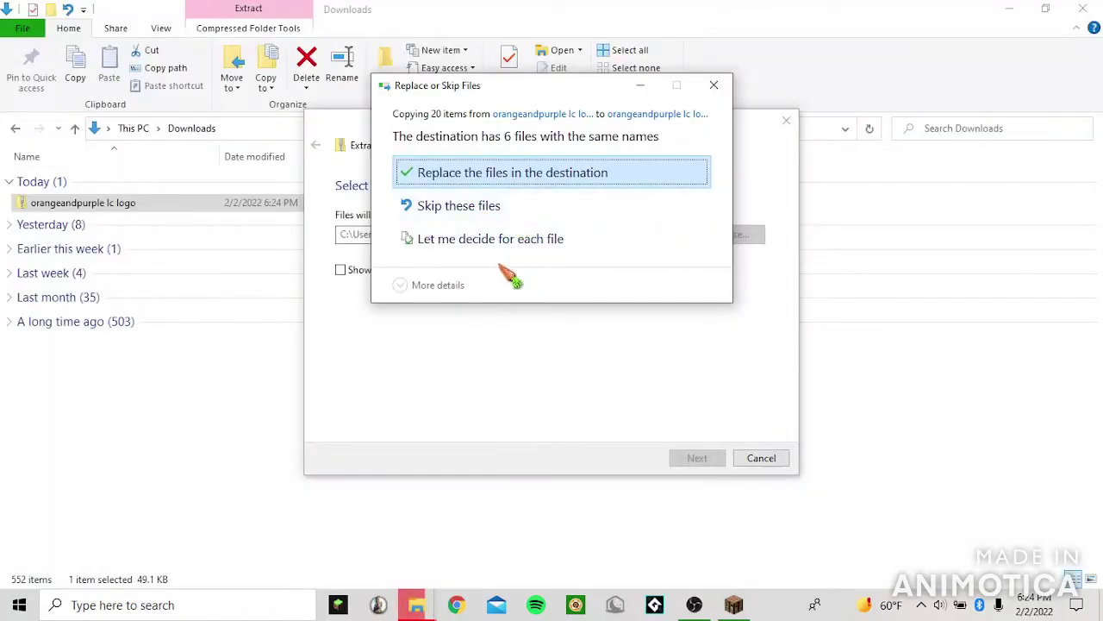
left_click(535, 176)
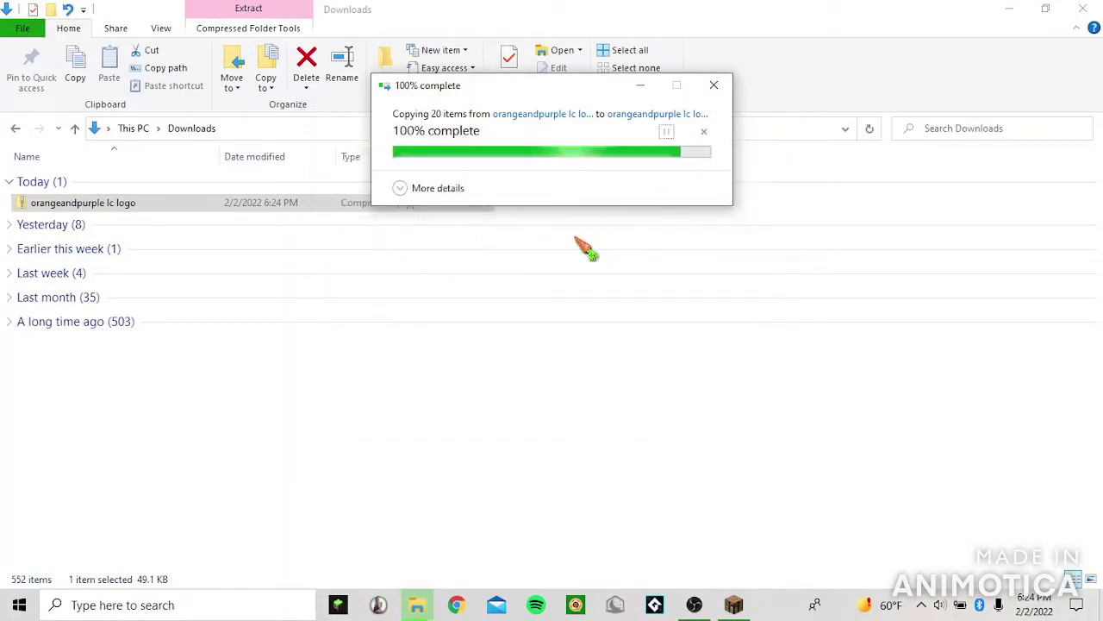
- Extract the orangeandpurple lc logo archive again to its default folder, skipping the files with the same names
right_click(156, 208)
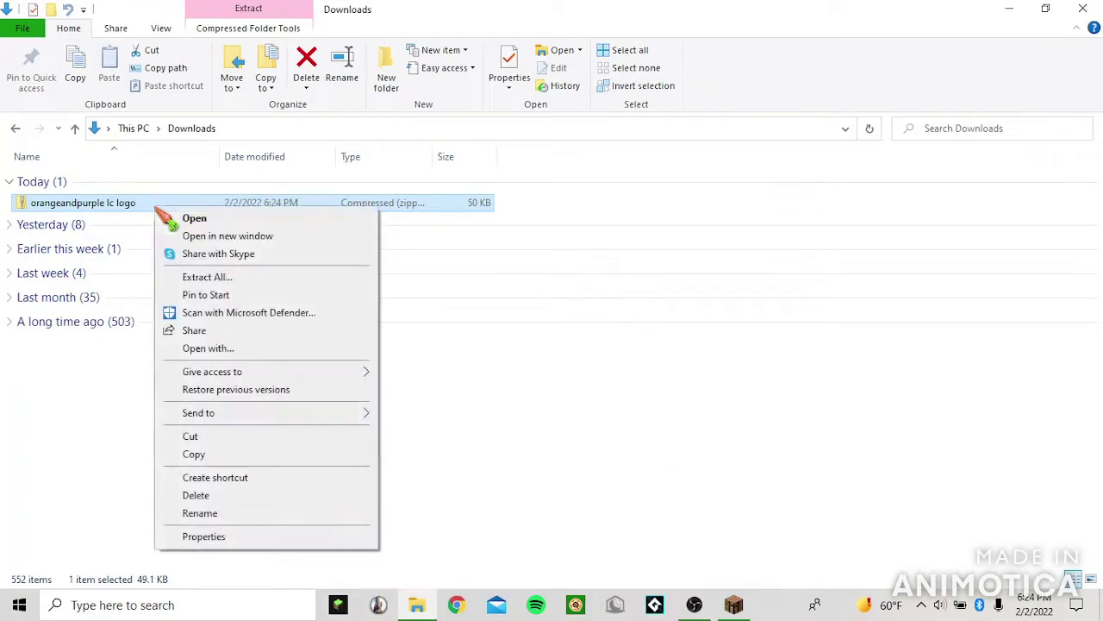
left_click(223, 278)
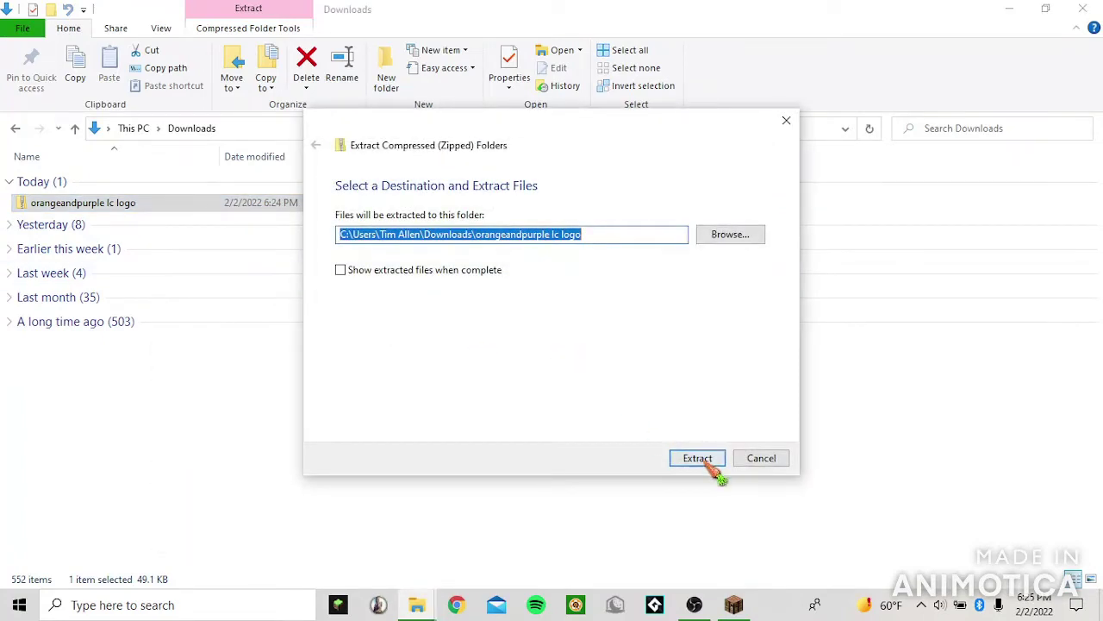
left_click(705, 460)
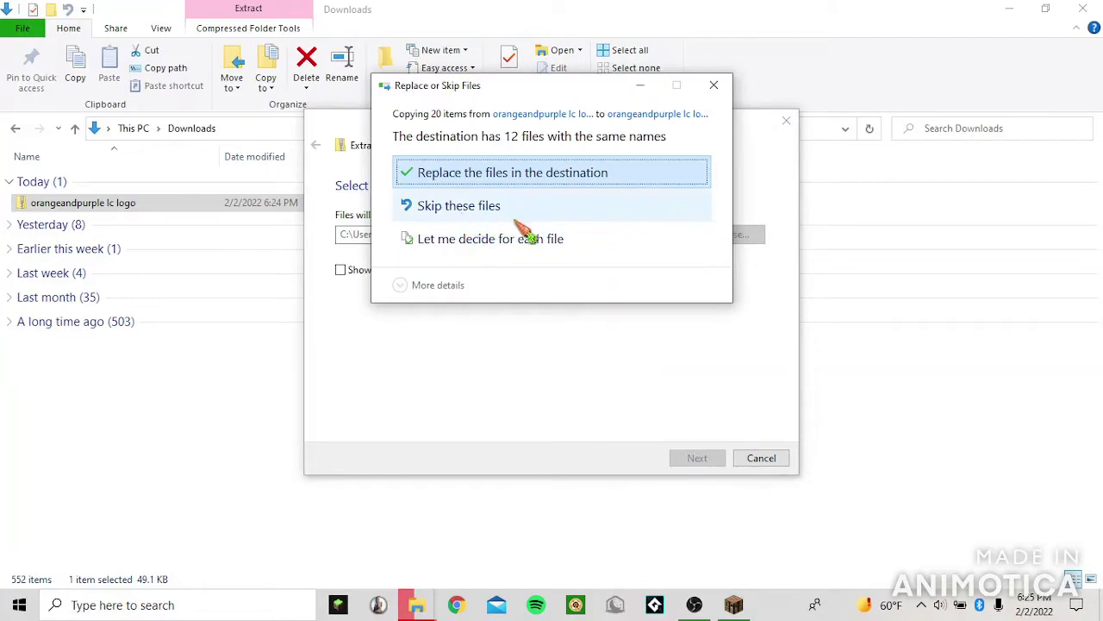
left_click(532, 219)
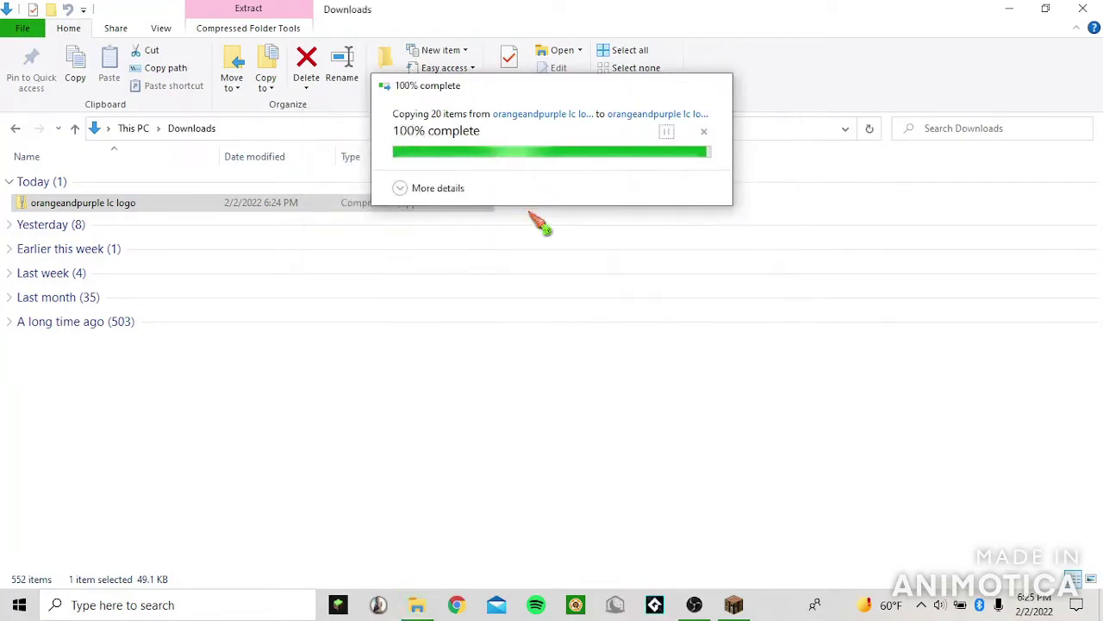
- Check the contents of the orangeandpurple lc logo archive and copy the pack folder inside it
double_click(369, 202)
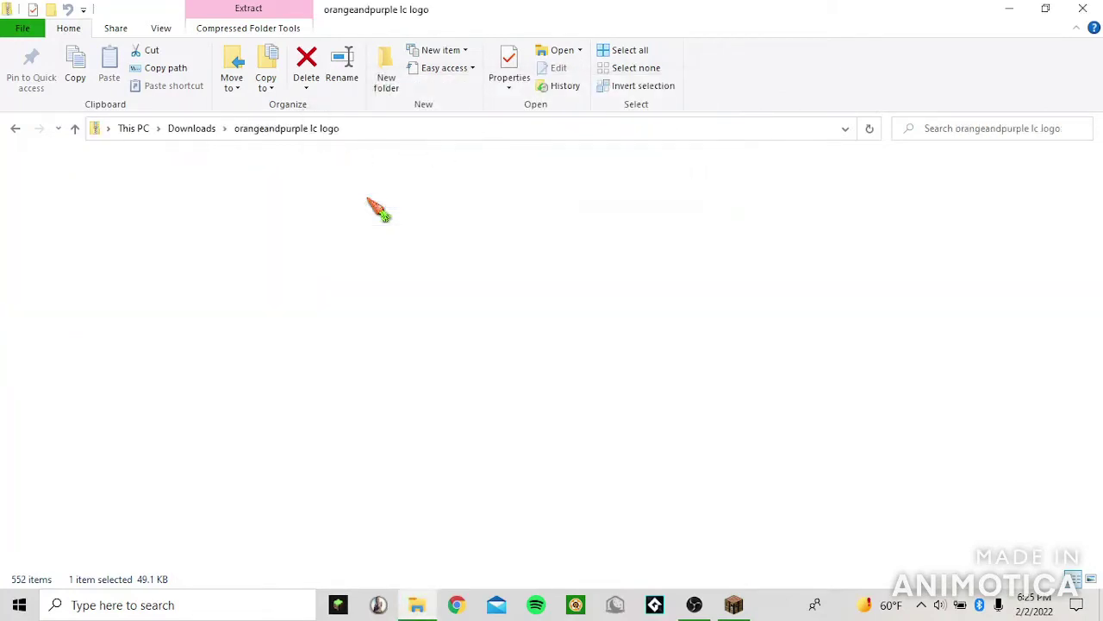
left_click(94, 180)
double_click(205, 179)
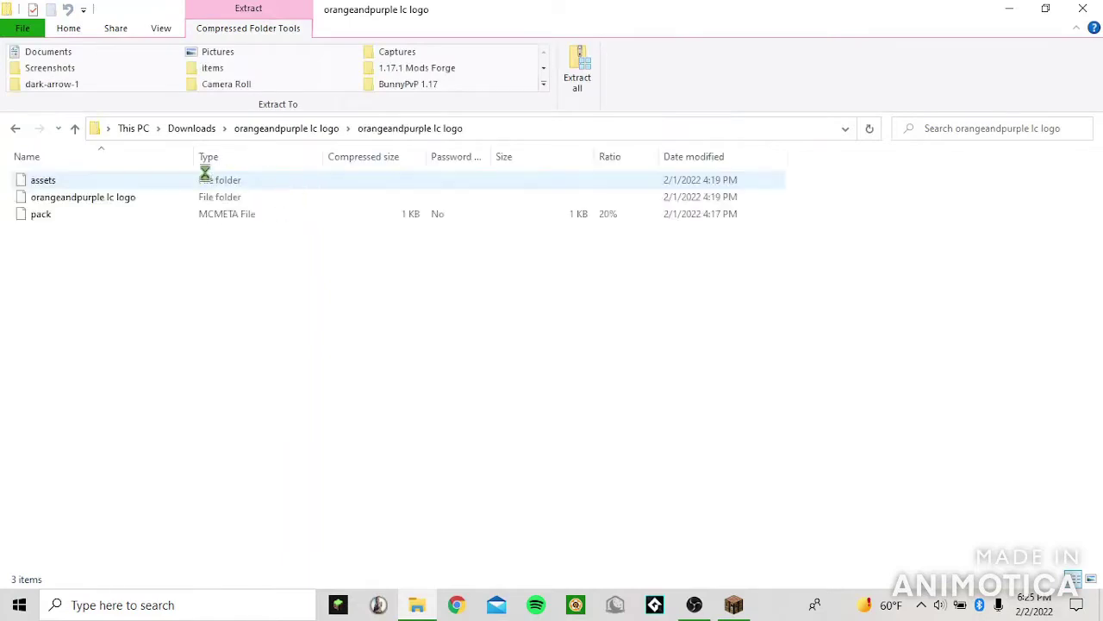
left_click(15, 128)
left_click(97, 180)
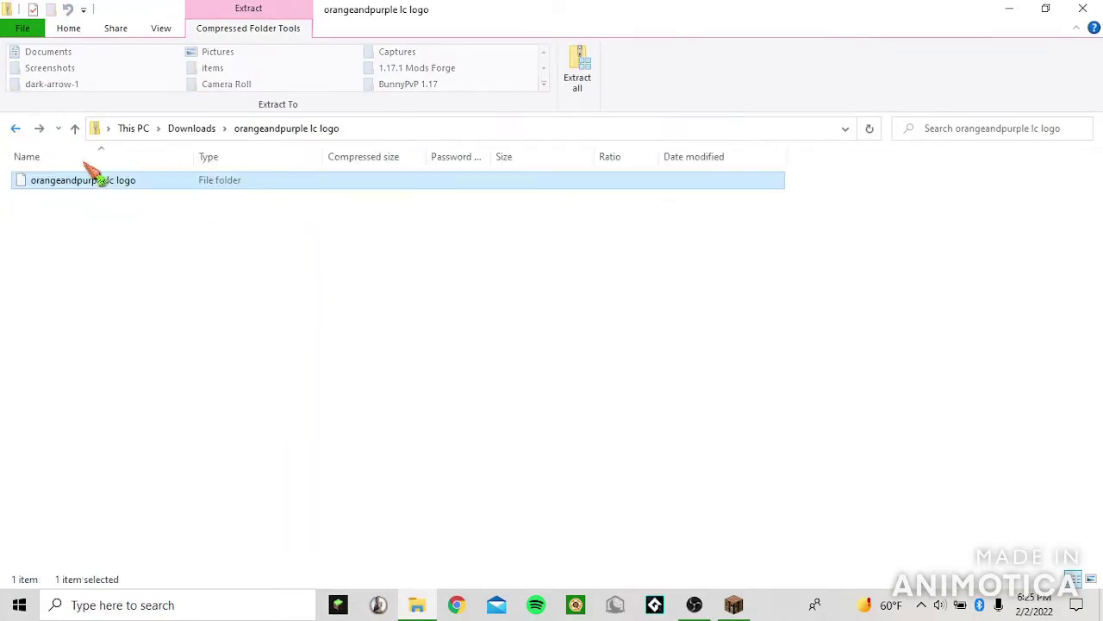
right_click(101, 186)
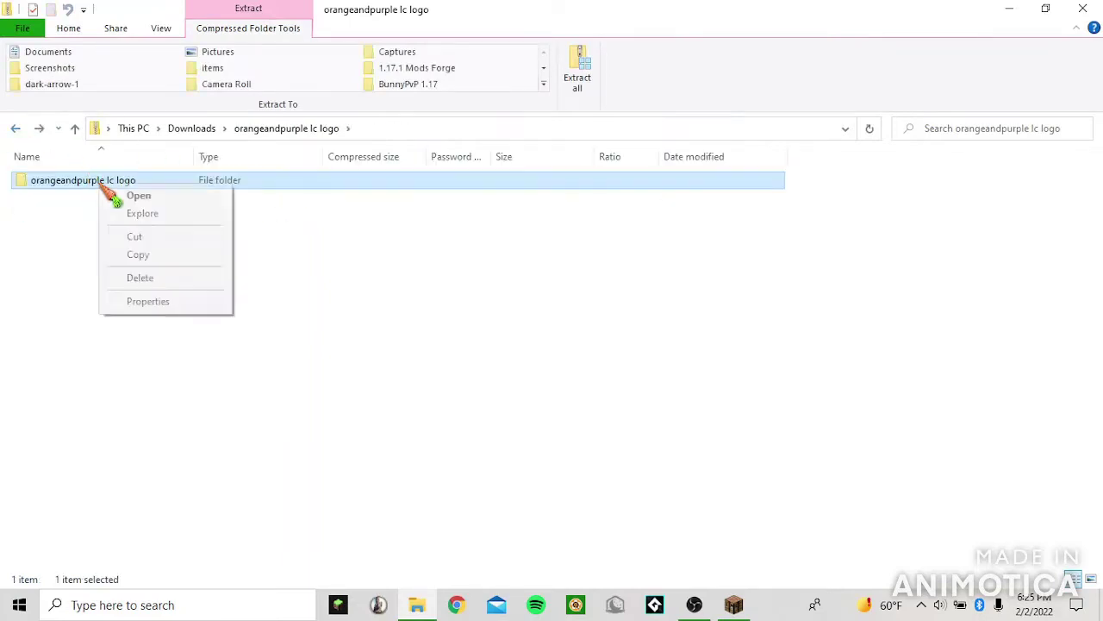
left_click(162, 257)
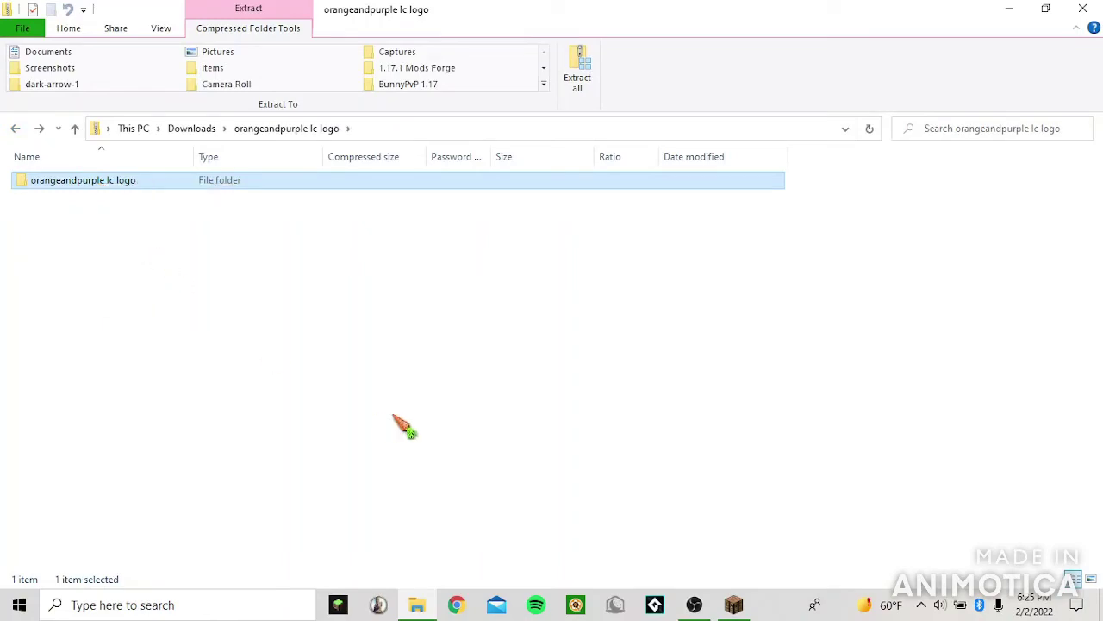
- Open the resource pack folder from Minecraft, paste the orangeandpurple lc logo folder there and check its contents
left_click(734, 605)
left_click(562, 251)
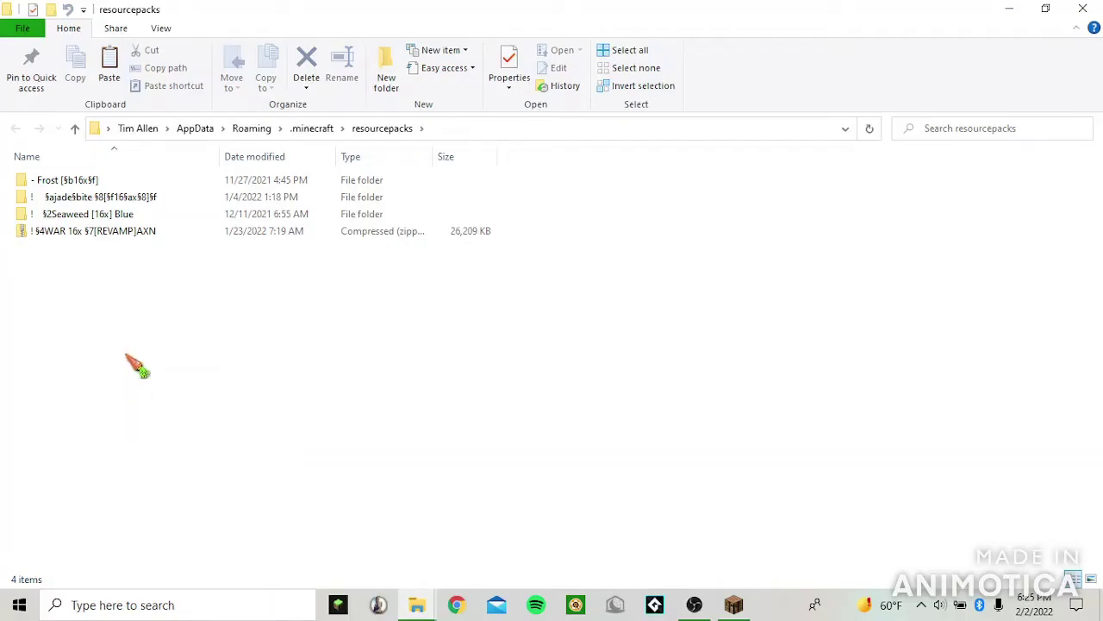
left_click_drag(136, 365, 111, 296)
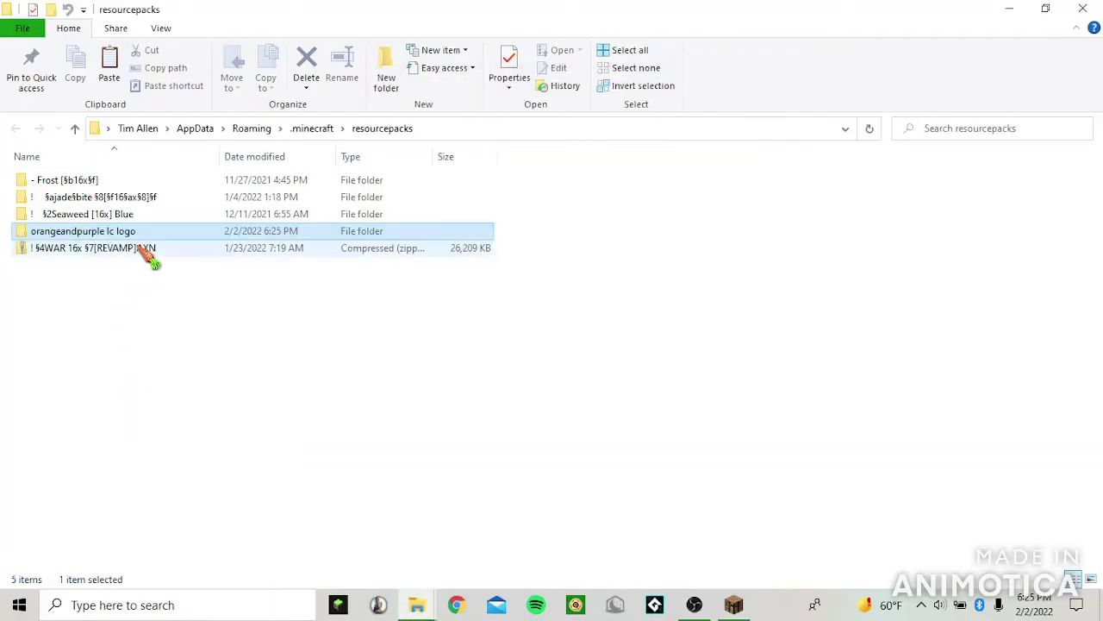
double_click(79, 232)
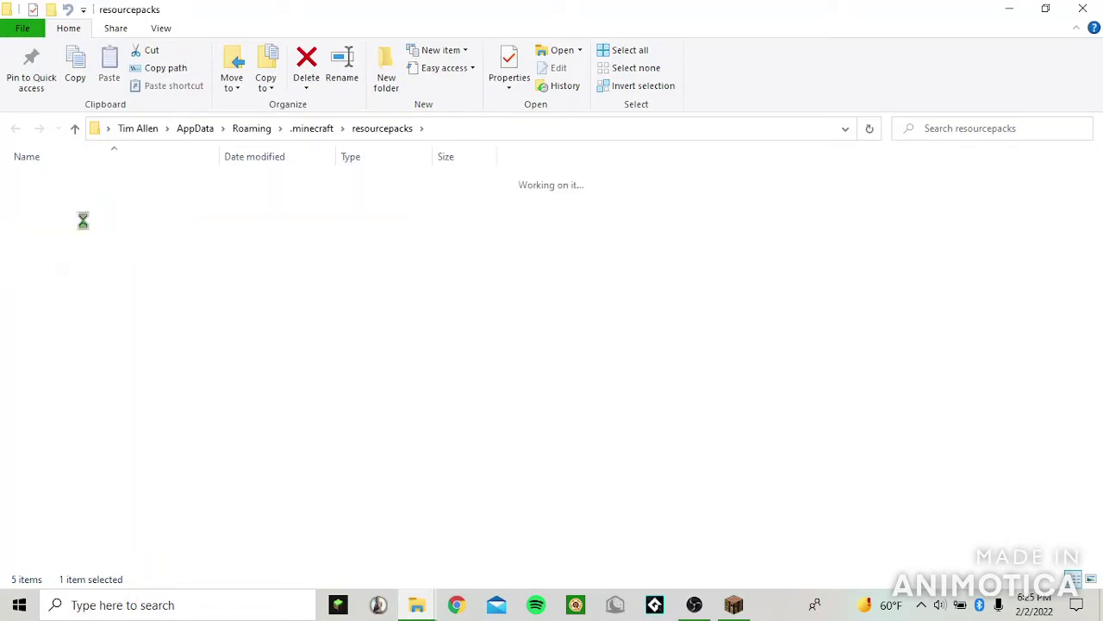
left_click(15, 129)
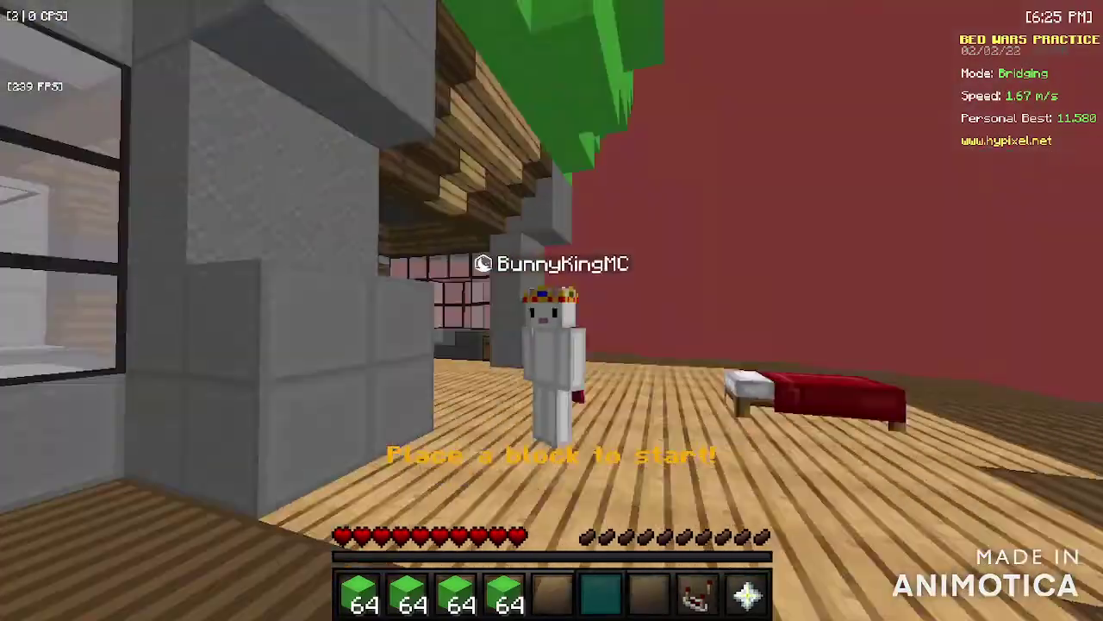
- Add orangeandpurple lc logo to Minecraft's selected resource packs, apply the selection and return to the game
key("Escape")
left_click(496, 372)
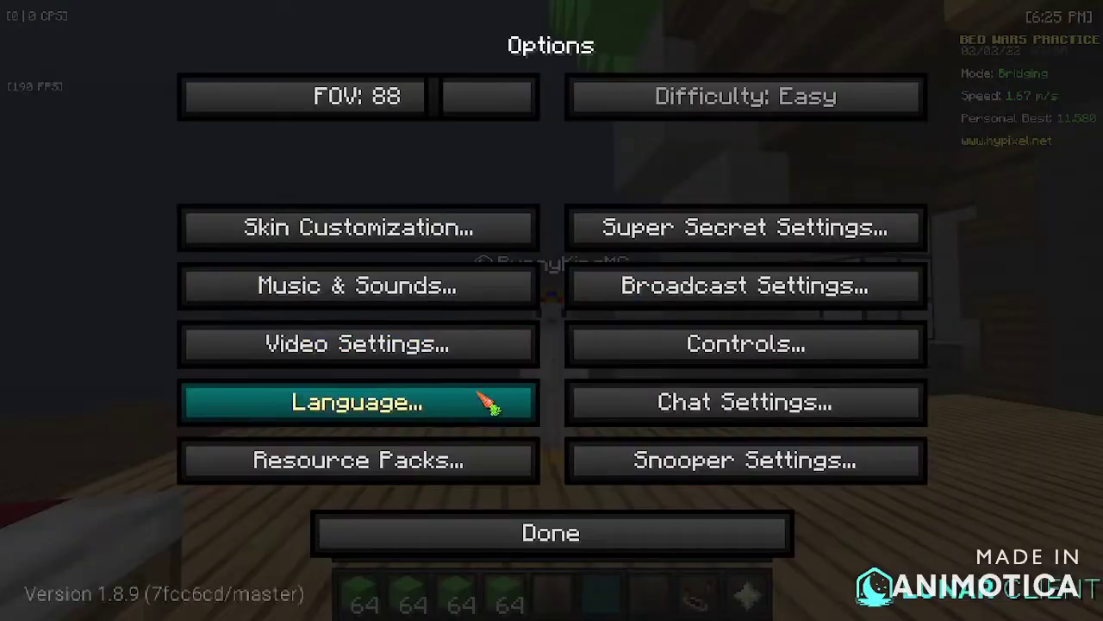
left_click(541, 461)
scroll(362, 318, "down", 1)
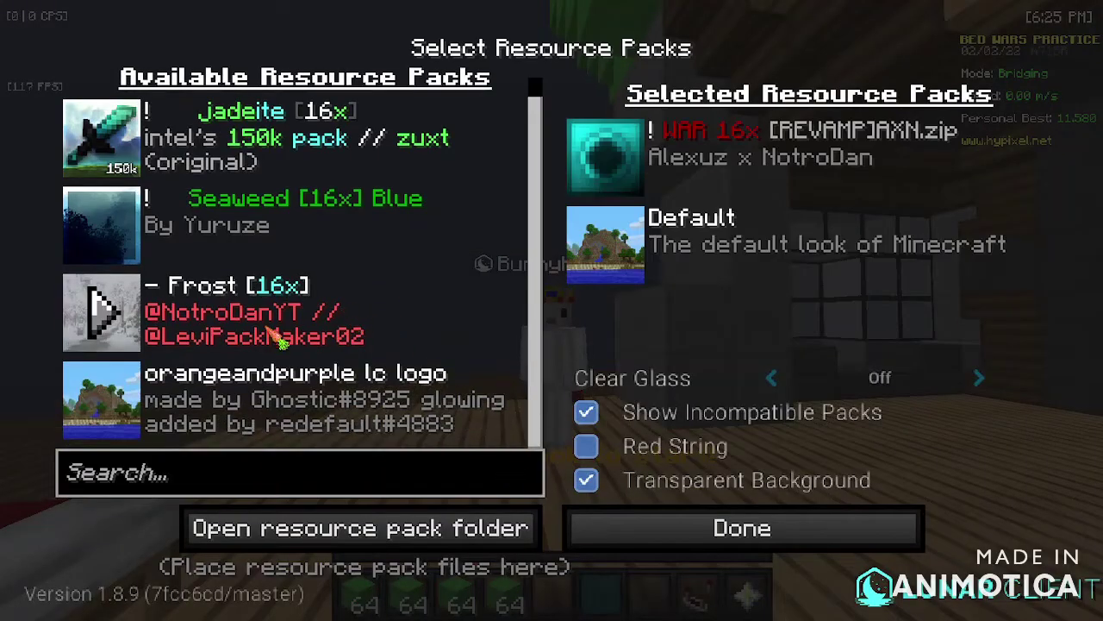
left_click(102, 401)
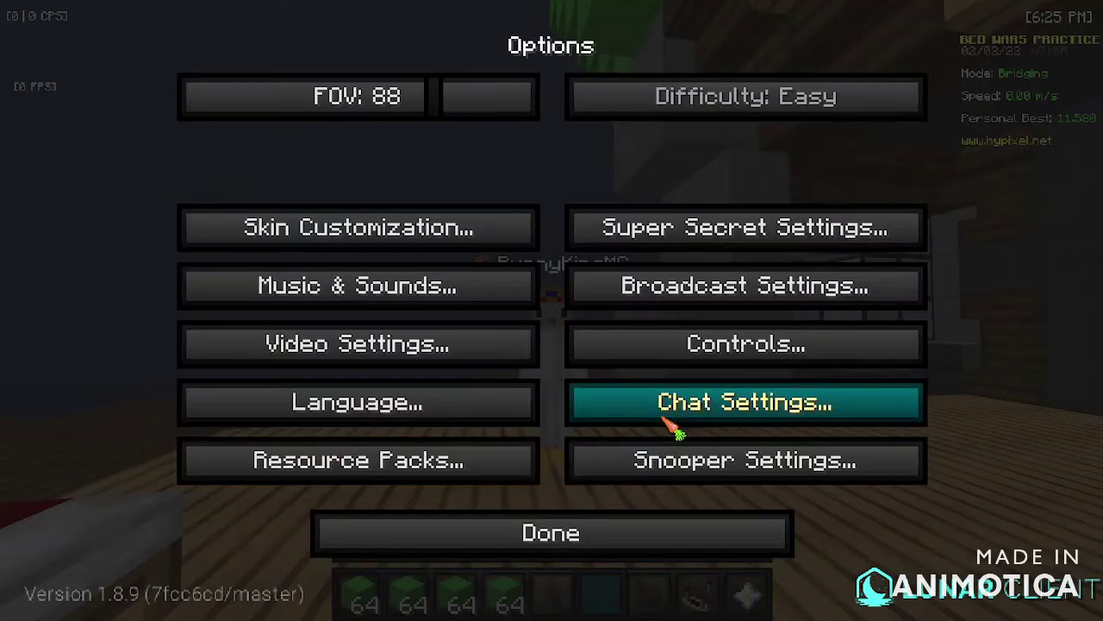
key("Escape")
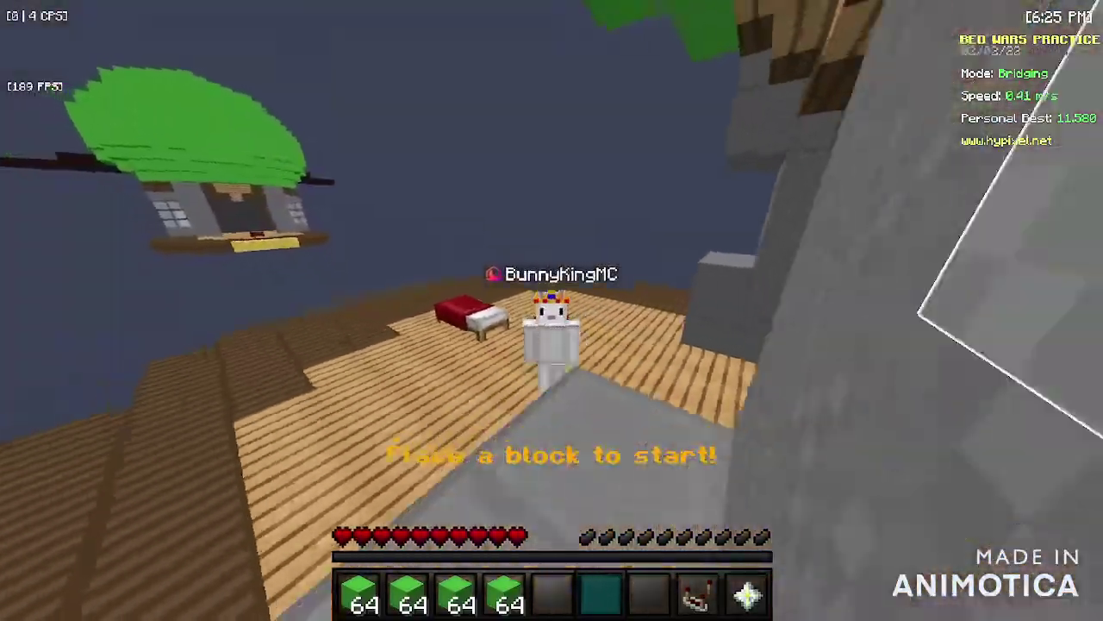
- Walk around in third-person view and examine the Lunar Client icon beside the player's name tag
key("w")
left_click(552, 310)
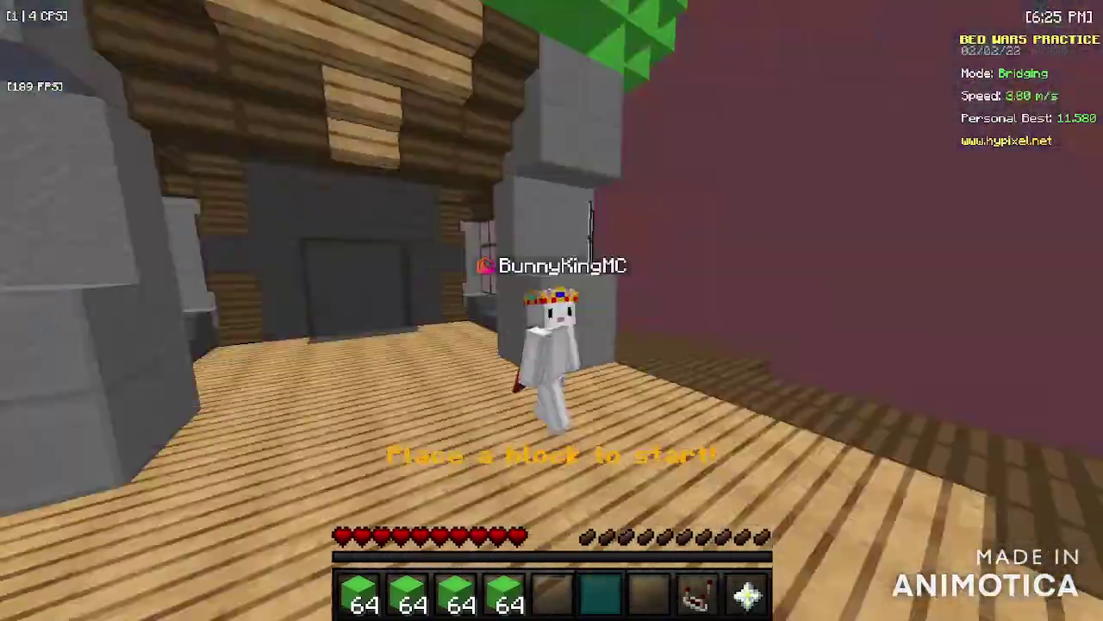
left_click(552, 310)
left_click(552, 311)
key("w")
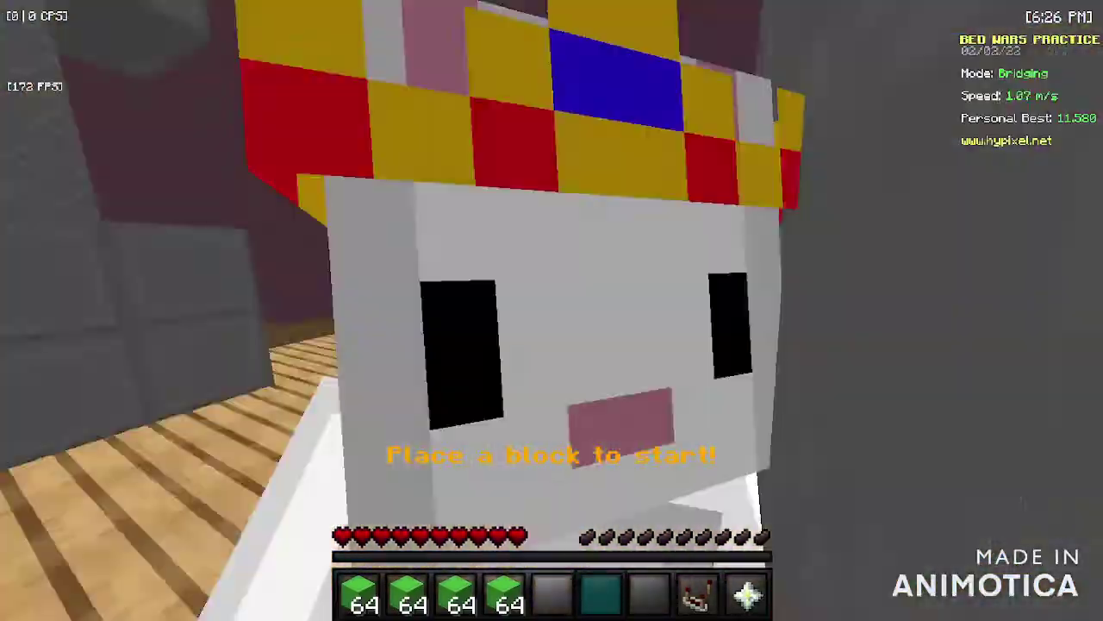
- Walk through the building and around the bed, viewing the player's name tag icon from the front at different angles
key("w")
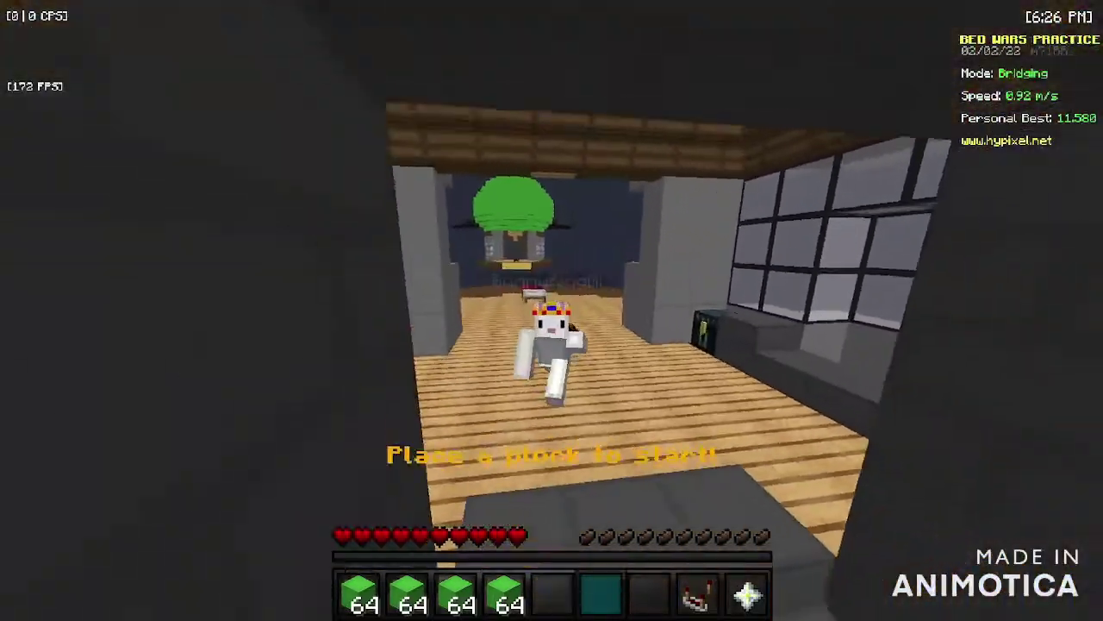
key("w")
right_click(551, 310)
right_click(551, 311)
right_click(552, 310)
right_click(551, 310)
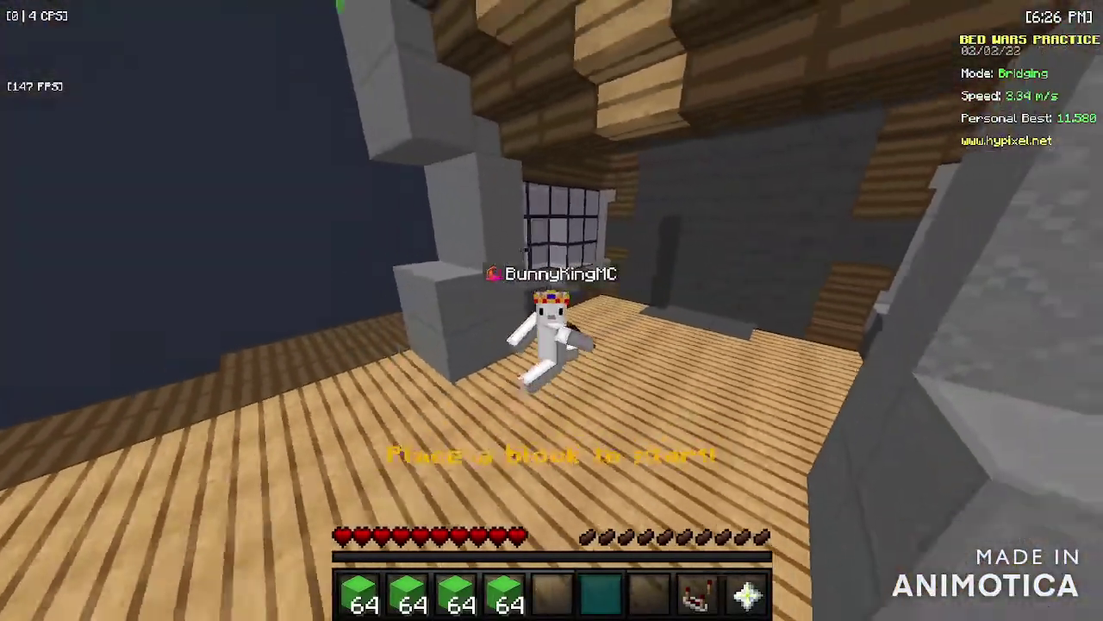
key("w")
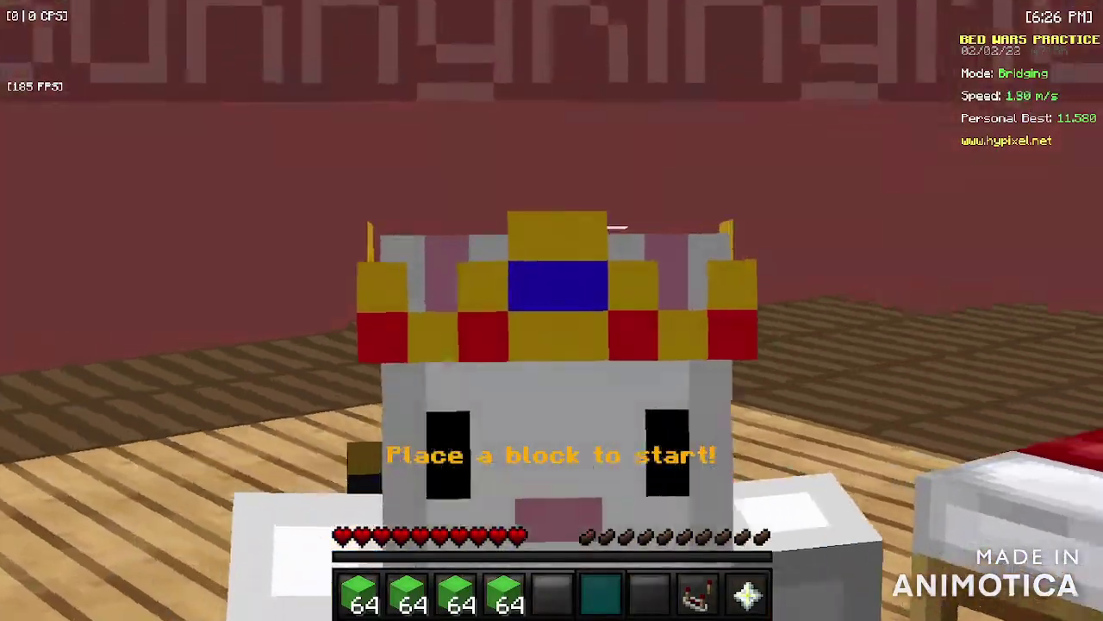
key("w")
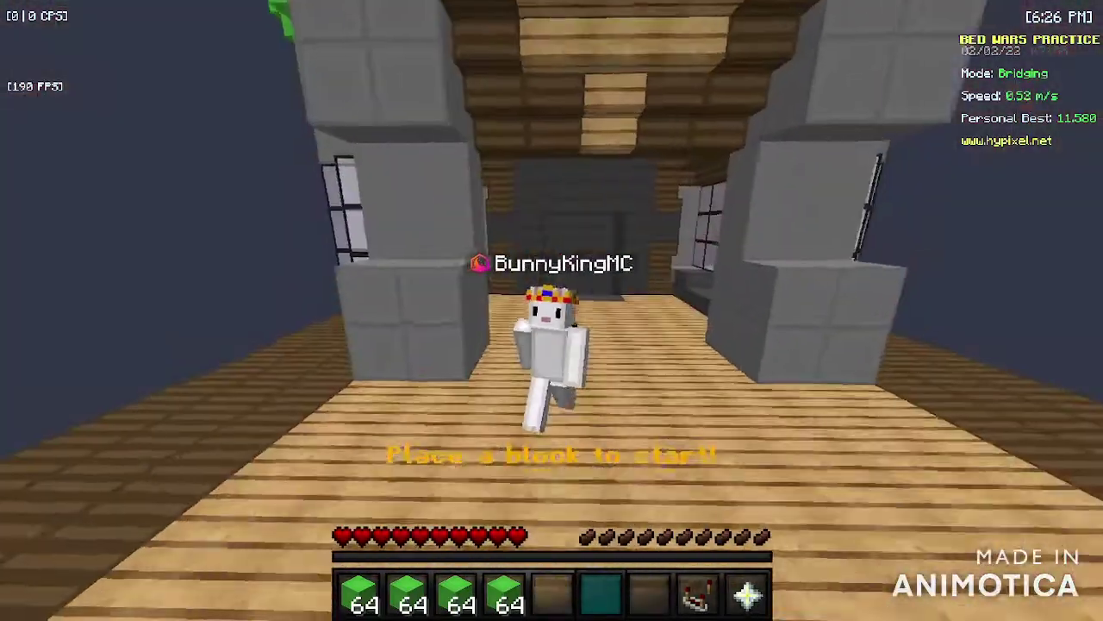
key("w")
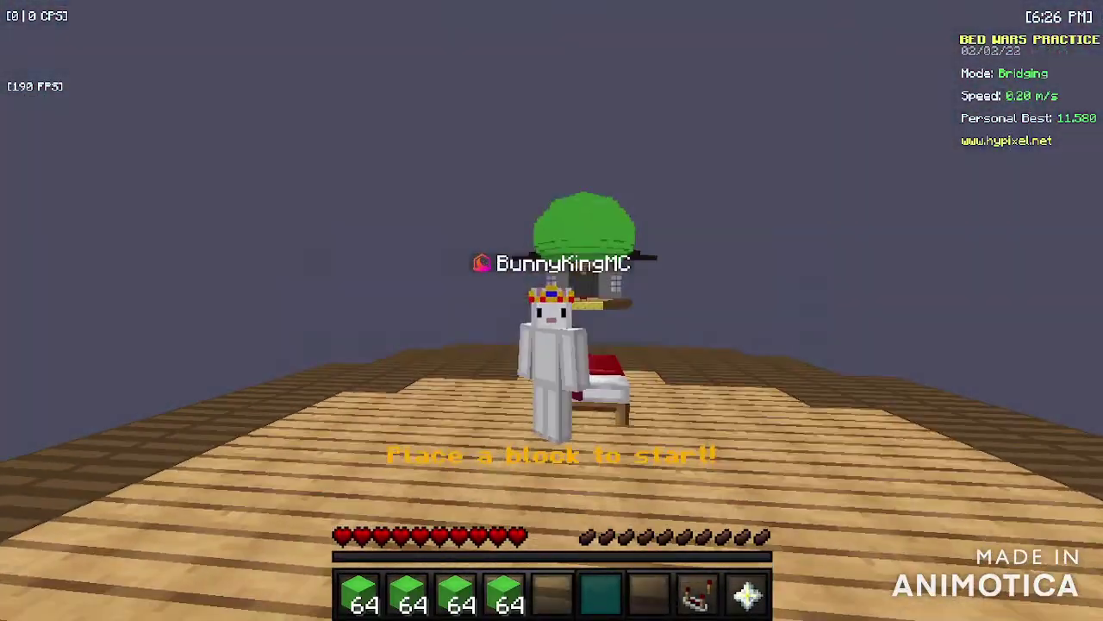
- Go from the game to the orangeandpurple lc logo pack folder and open its assets, lunar and logo subfolders
key("Escape")
left_click(532, 391)
left_click(419, 462)
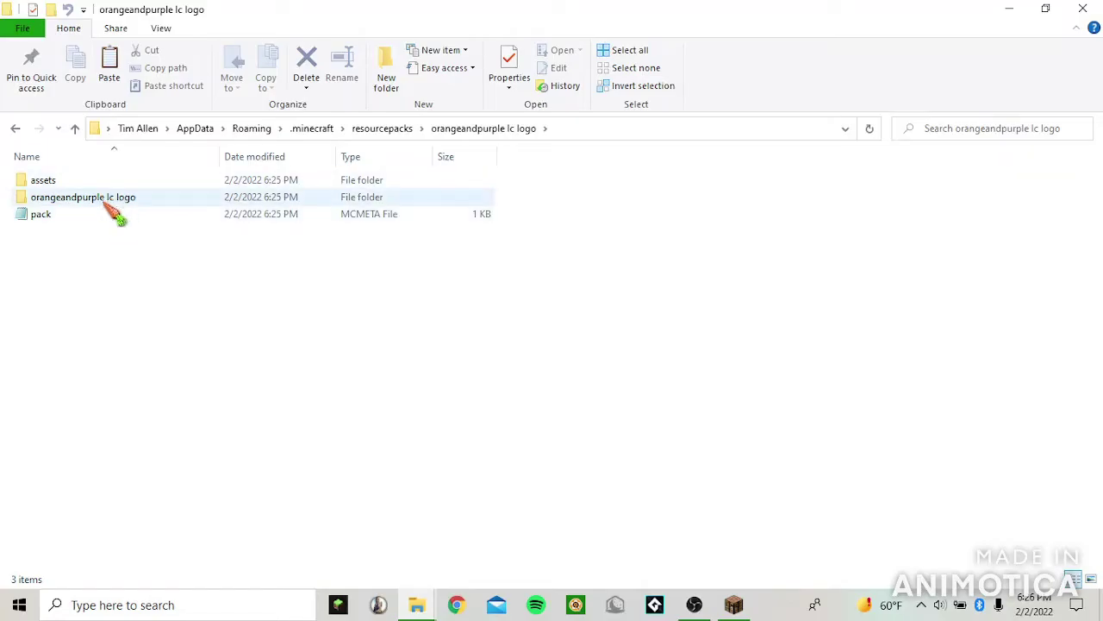
double_click(76, 181)
left_click(38, 181)
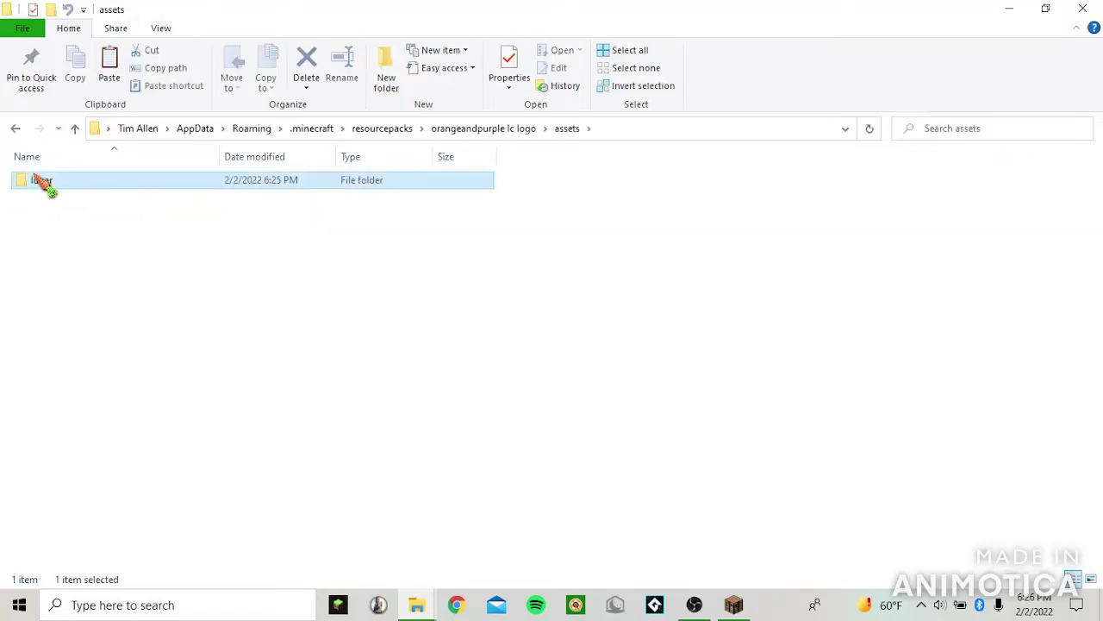
double_click(38, 180)
double_click(74, 186)
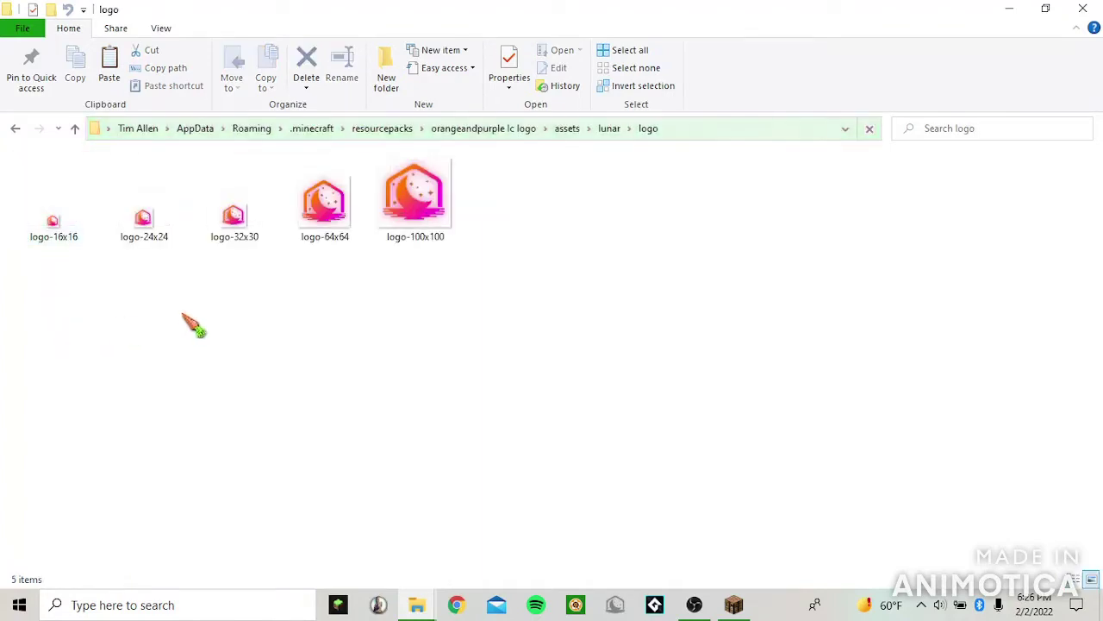
- Examine the logo images in the folder, from logo-16x16 to logo-100x100
left_click_drag(43, 246, 416, 316)
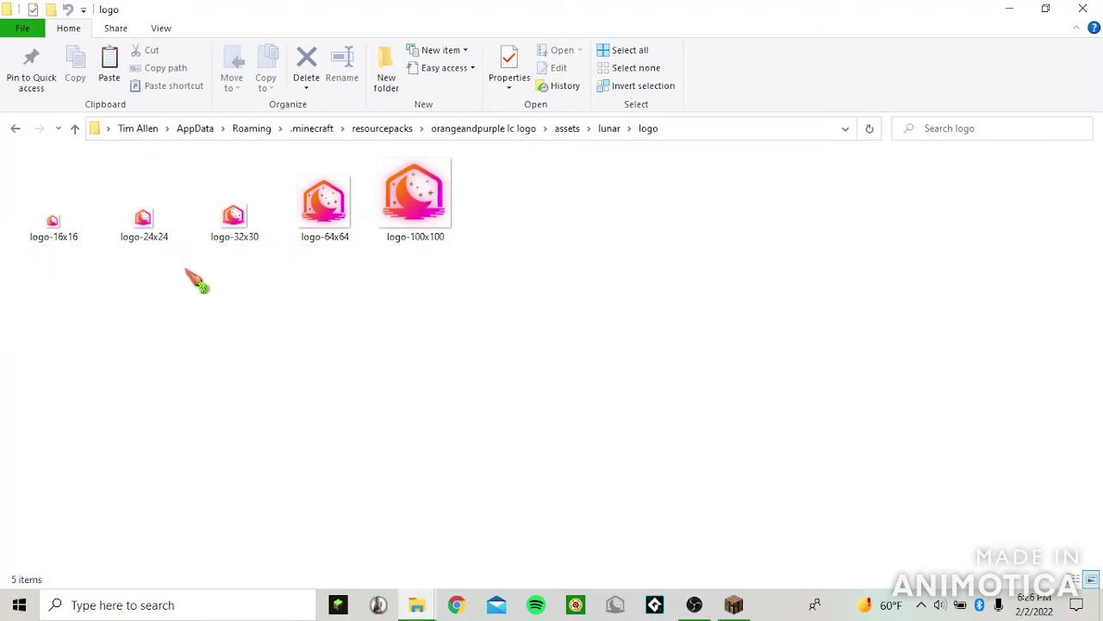
right_click(93, 288)
left_click(41, 310)
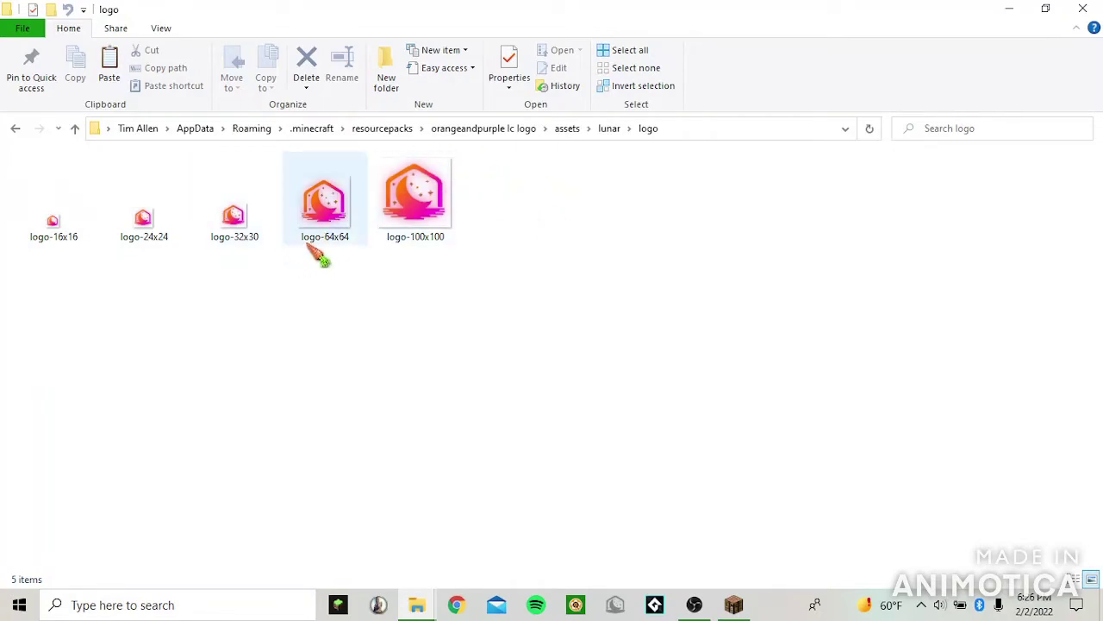
mouse_move(321, 250)
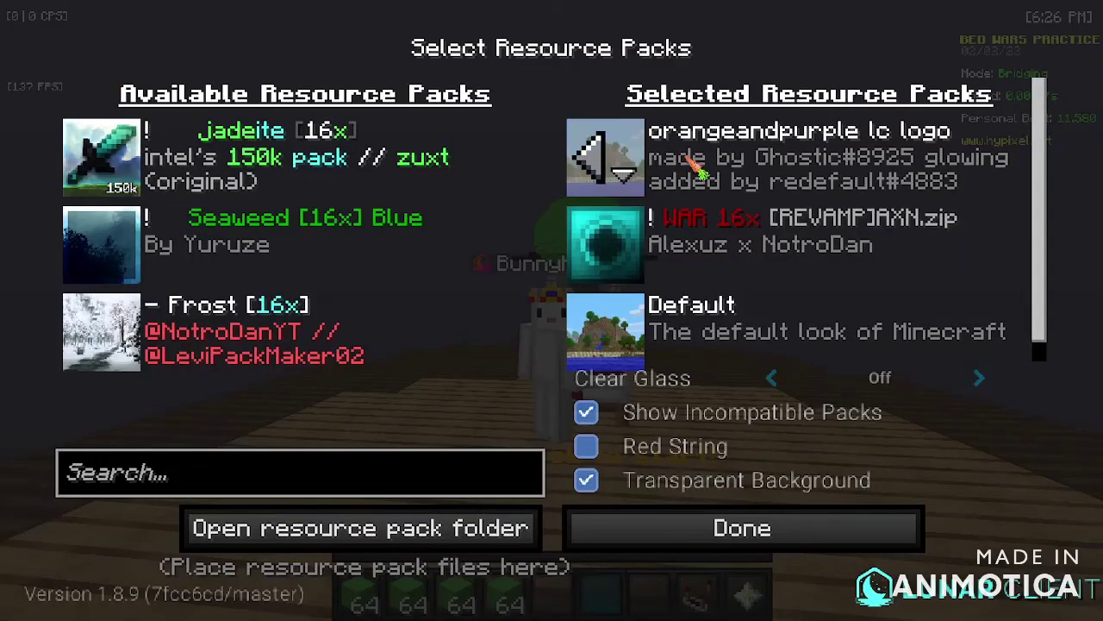
- Return to the game and walk around the bed to inspect the name tag icon, including while crouching
key("Escape")
left_click(551, 310)
key("shift")
left_click(552, 310)
left_click(552, 310)
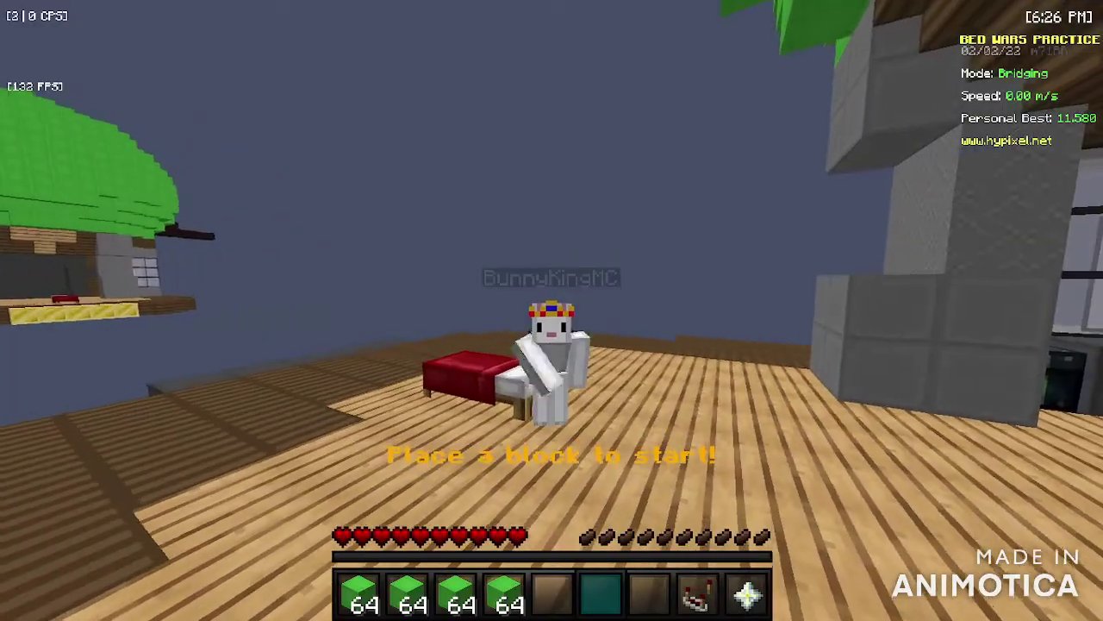
key("w")
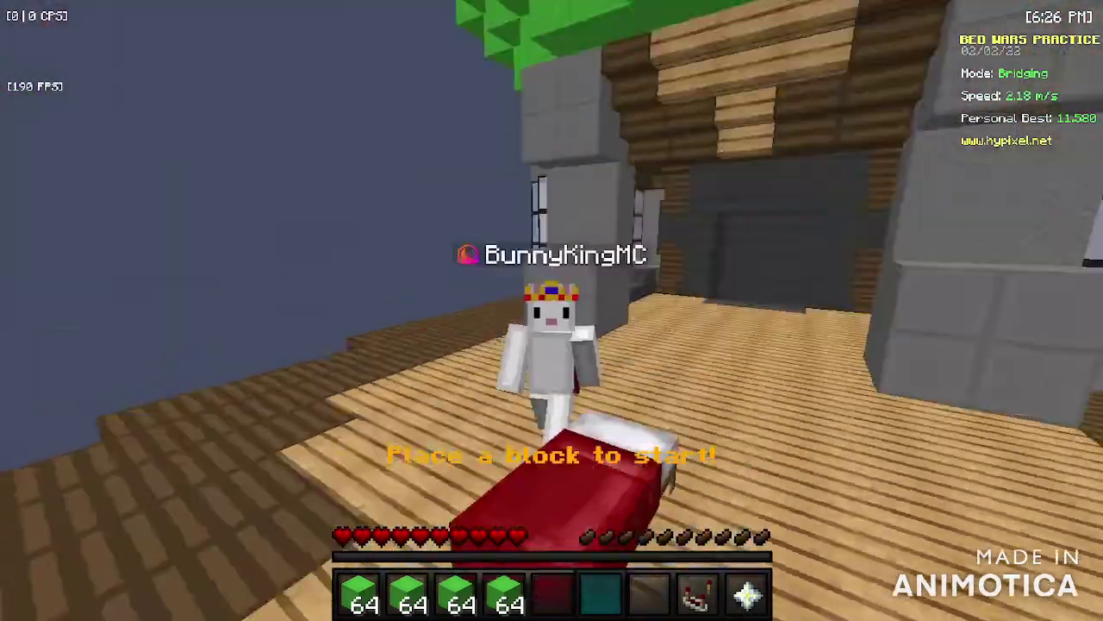
key("w")
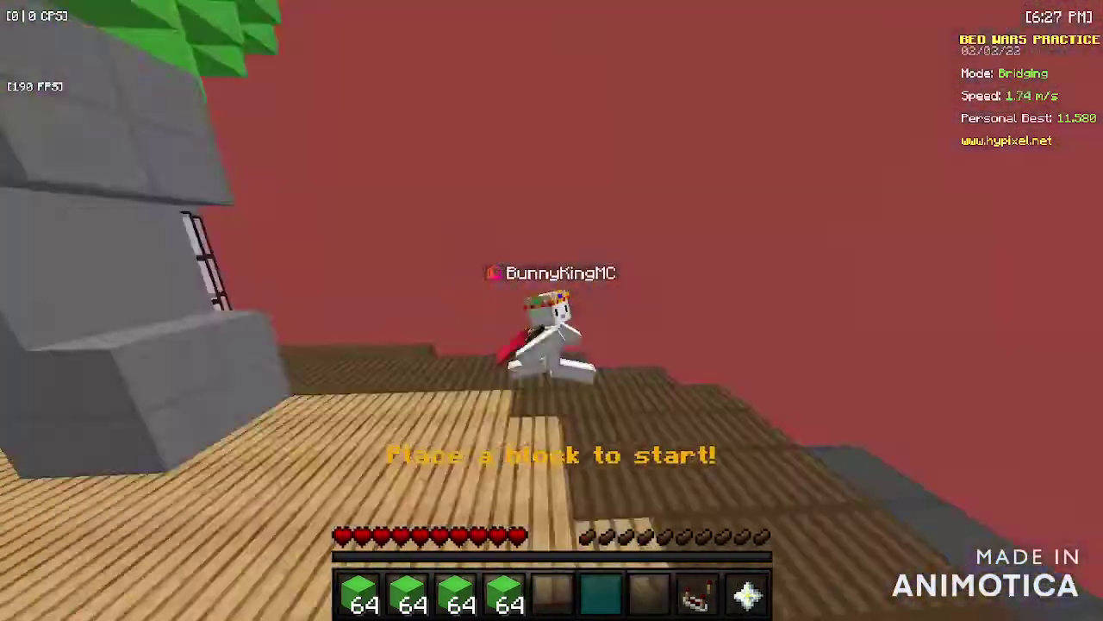
- Review the orangeandpurple lc logo entry in Minecraft's selected resource packs and return to the game
key("Escape")
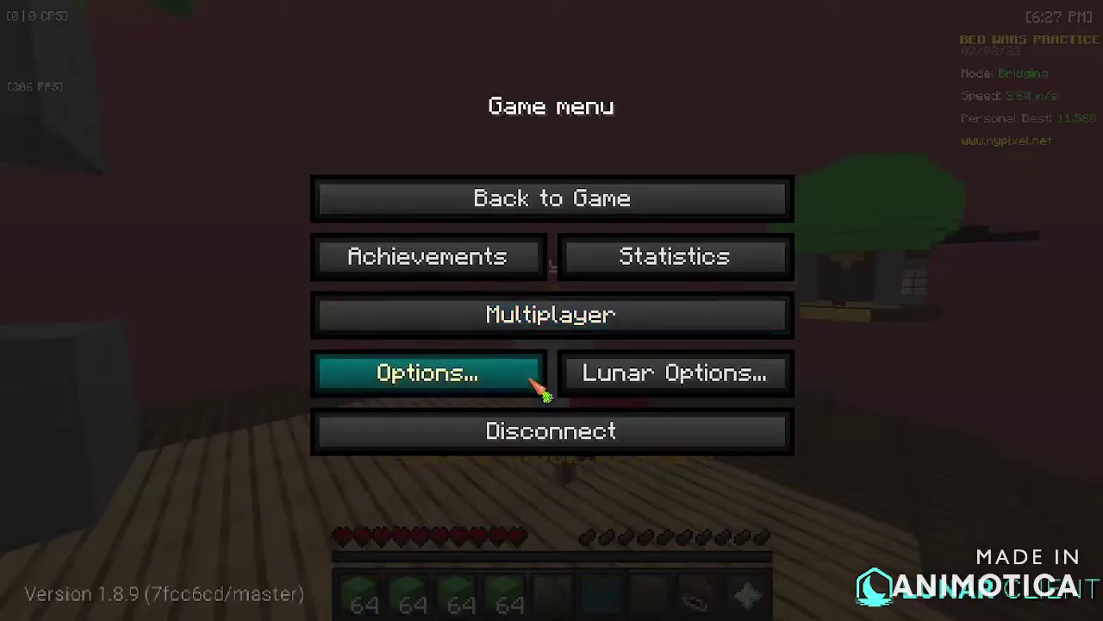
left_click(536, 321)
left_click(485, 454)
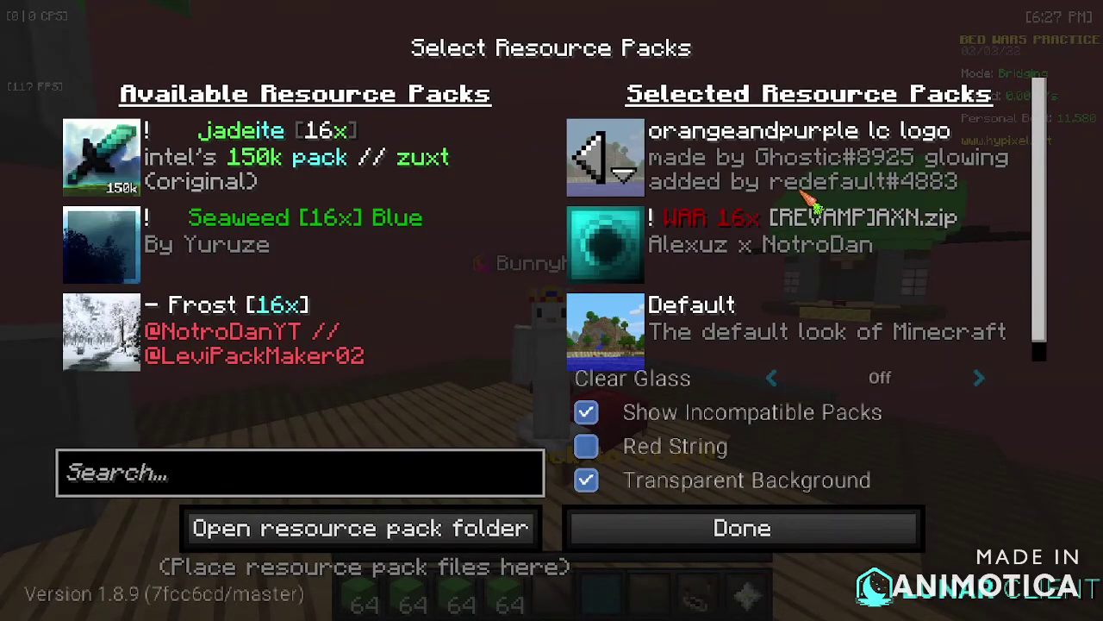
key("Escape")
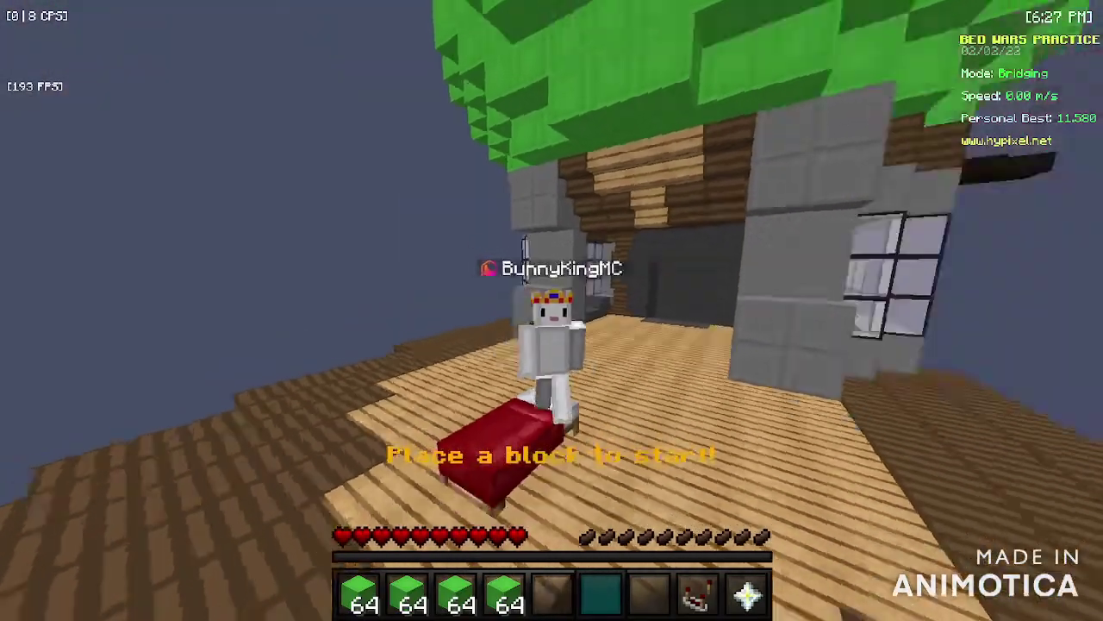
- Switch to first-person view and walk past the bed towards the island's edge
left_click(552, 310)
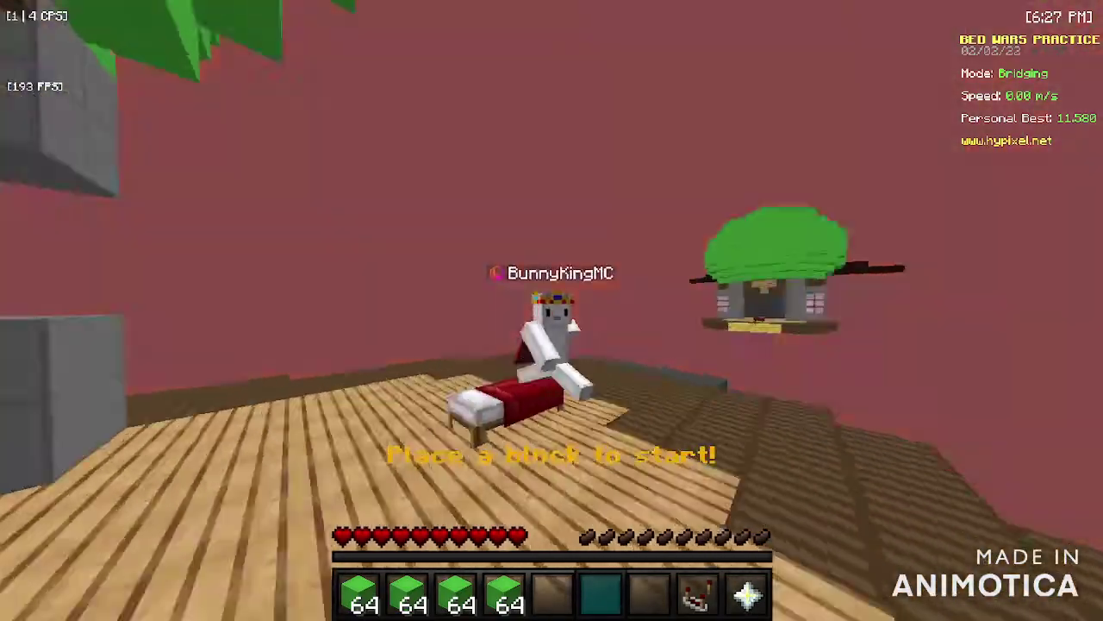
key("w")
left_click(551, 310)
left_click(551, 311)
key("F5")
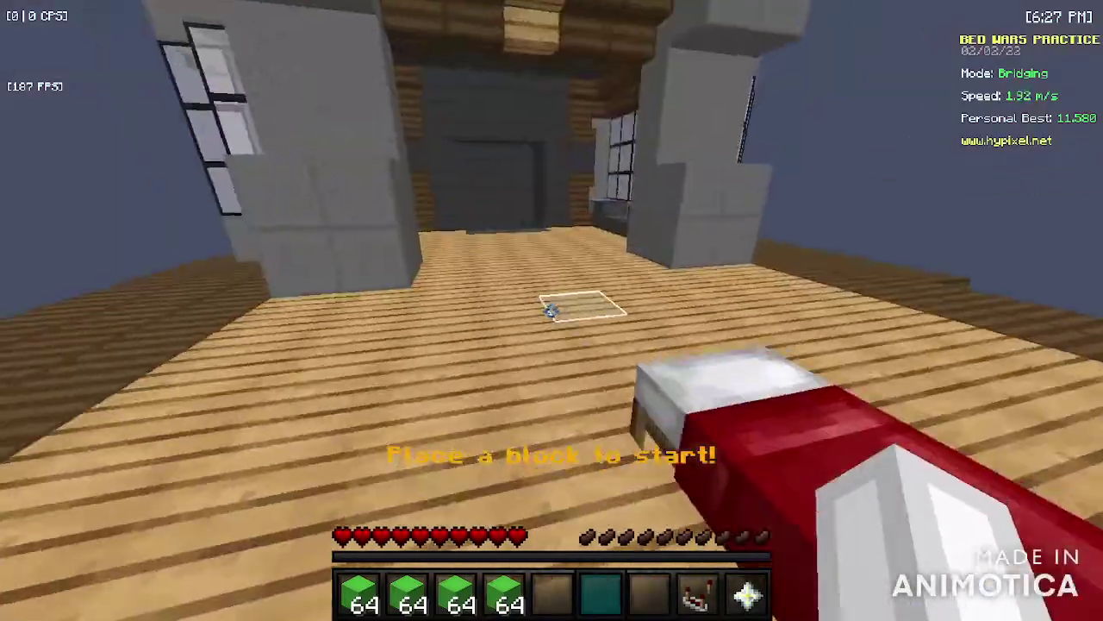
left_click(551, 310)
left_click(550, 311)
key("s")
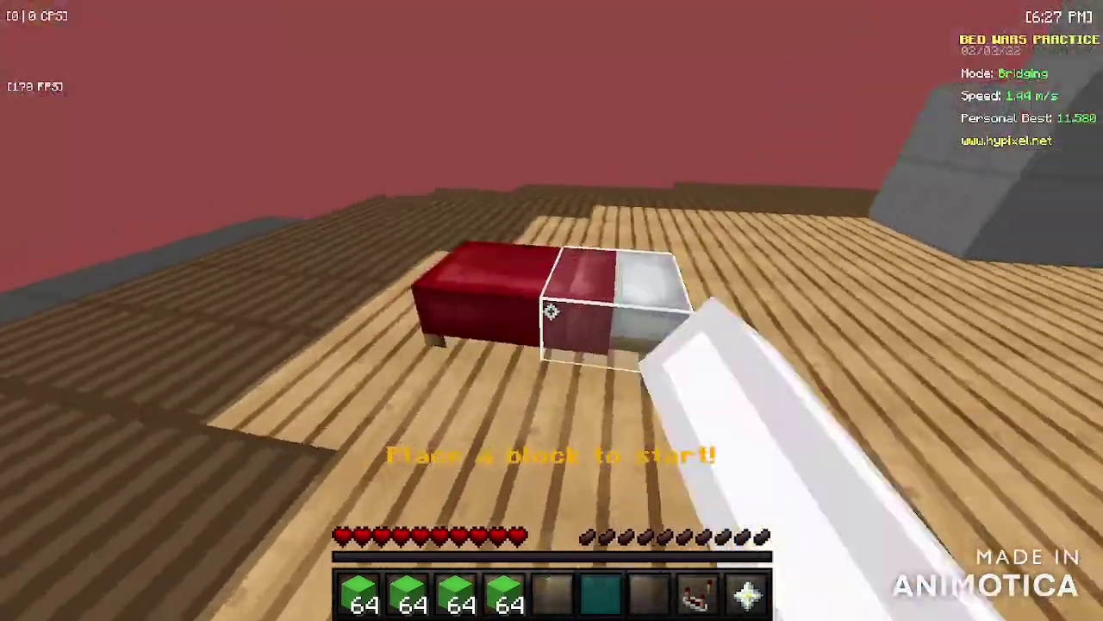
left_click(551, 311)
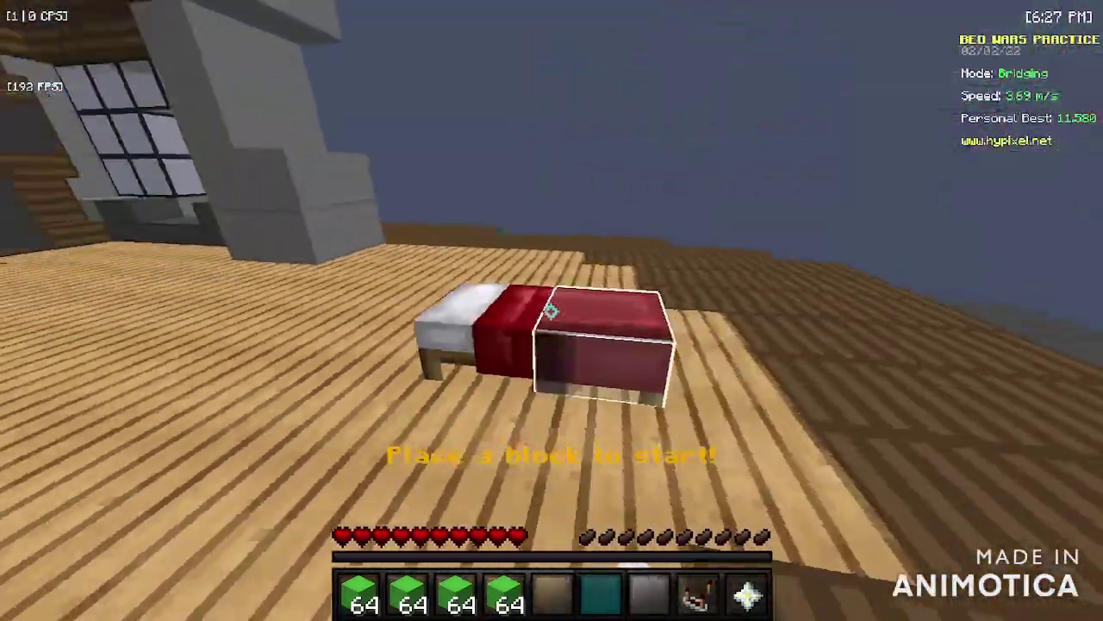
key("w")
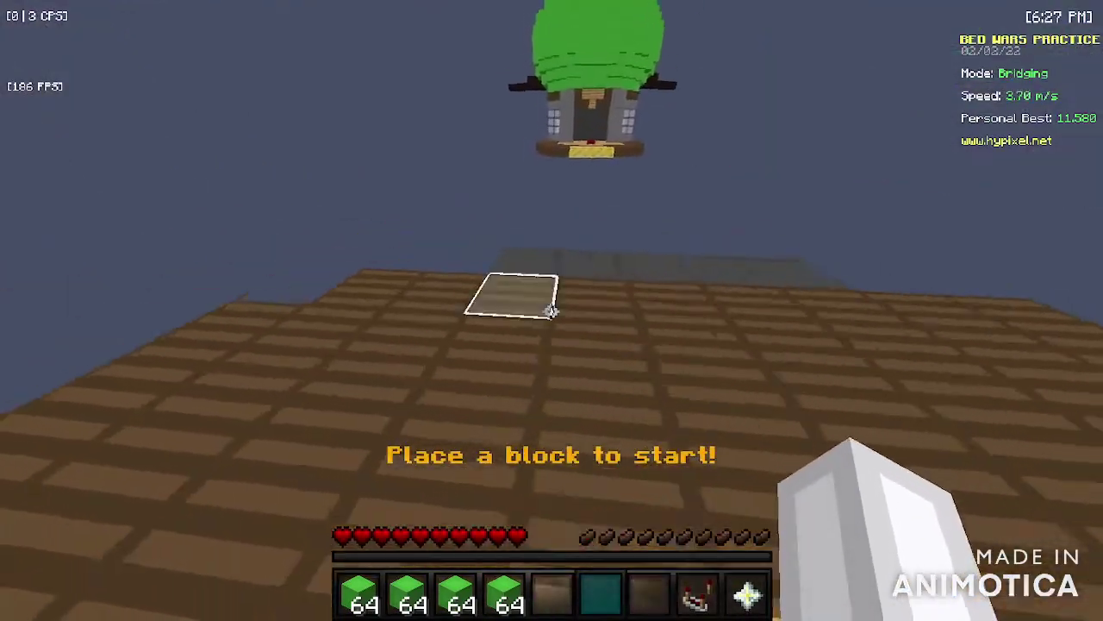
- Try to bridge out from the island's edge with the green blocks
key("1")
right_click(551, 311)
right_click(551, 311)
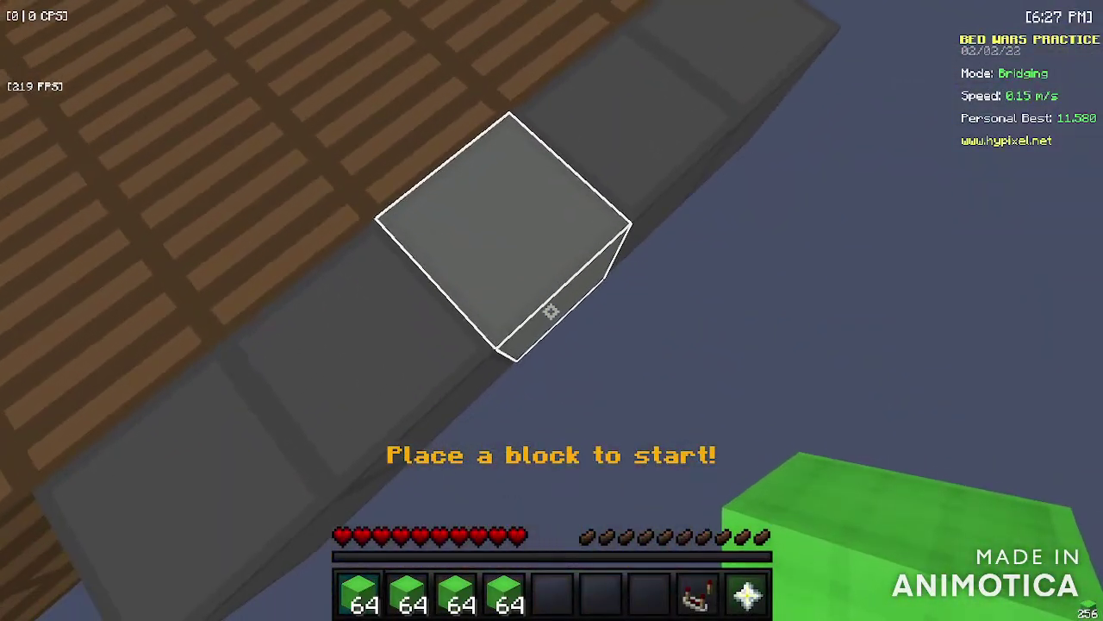
right_click(551, 310)
right_click(552, 310)
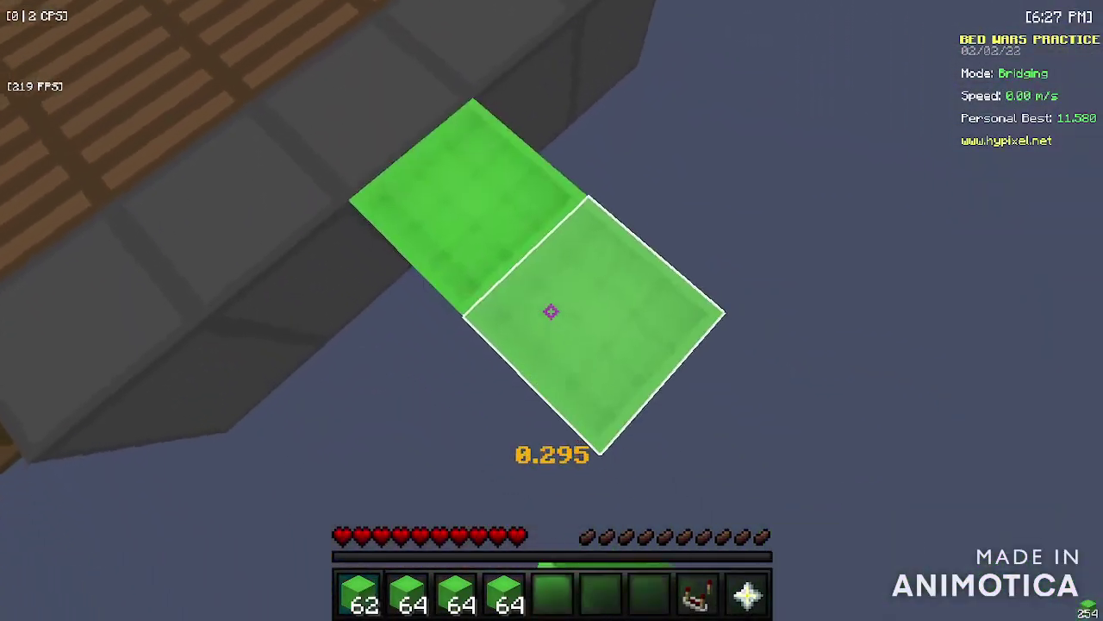
right_click(552, 310)
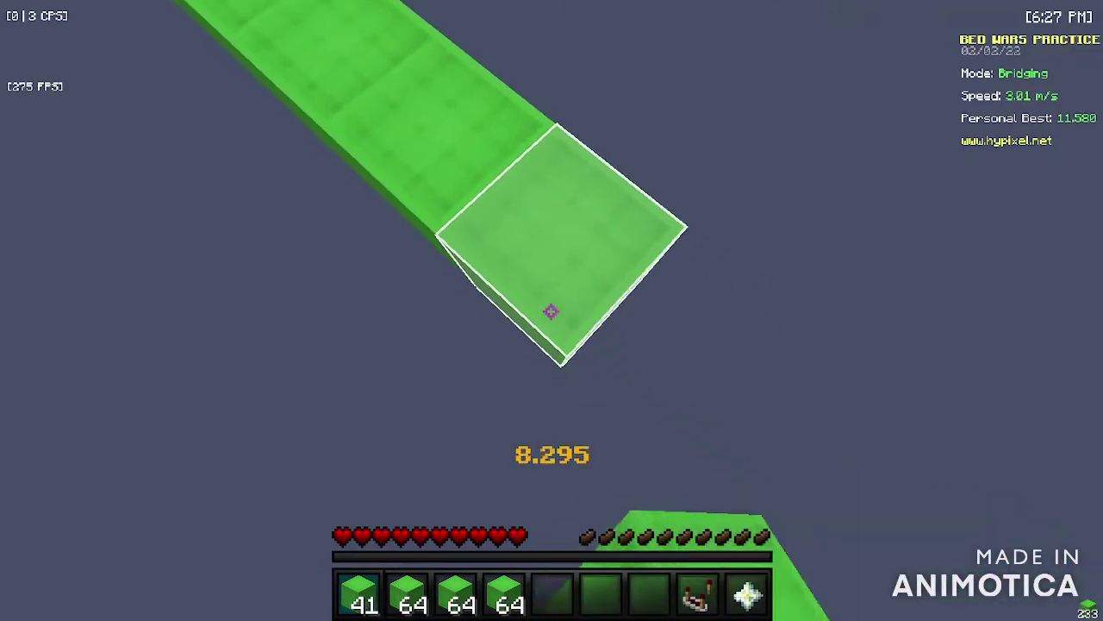
right_click(550, 311)
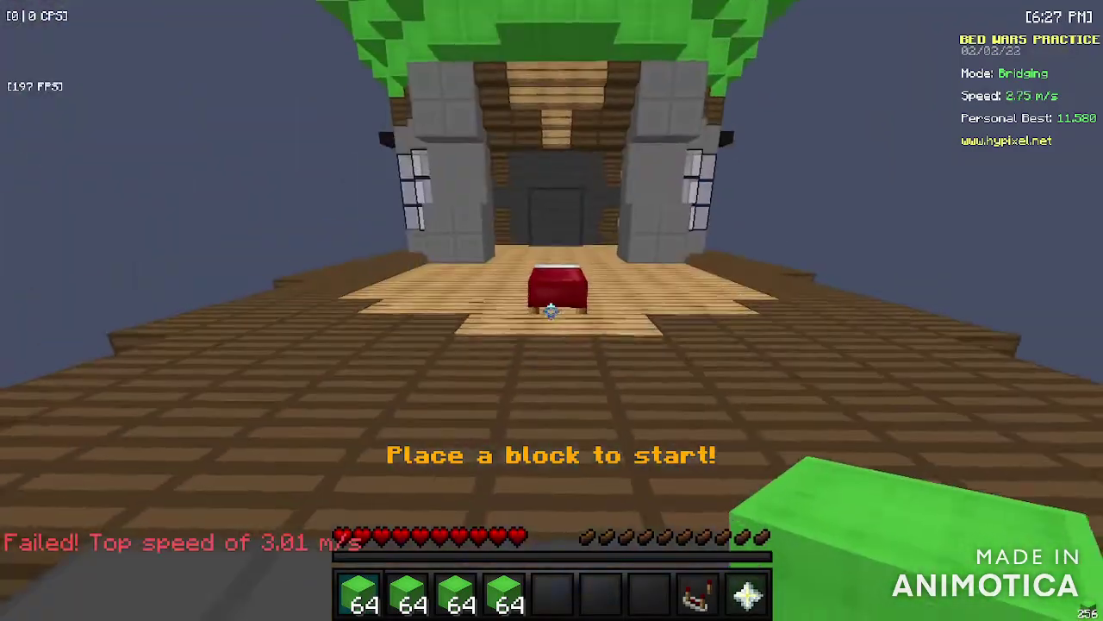
- Switch to the front-facing third-person view and zoom in on the Lunar Client icon beside the player's name tag
key("w")
key("F5")
key("F5")
key("c")
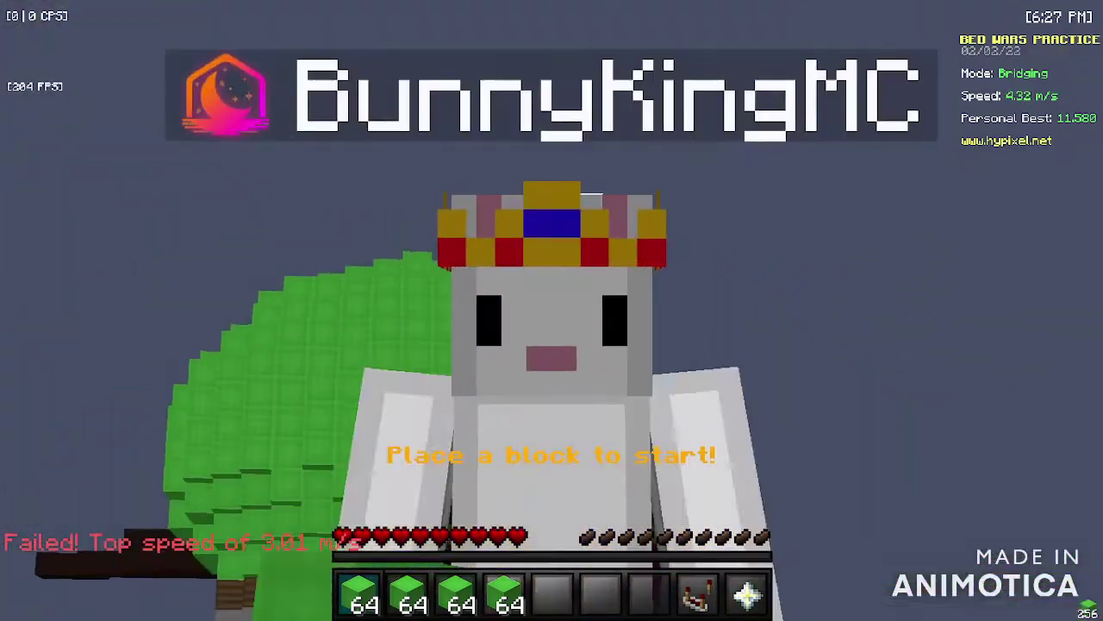